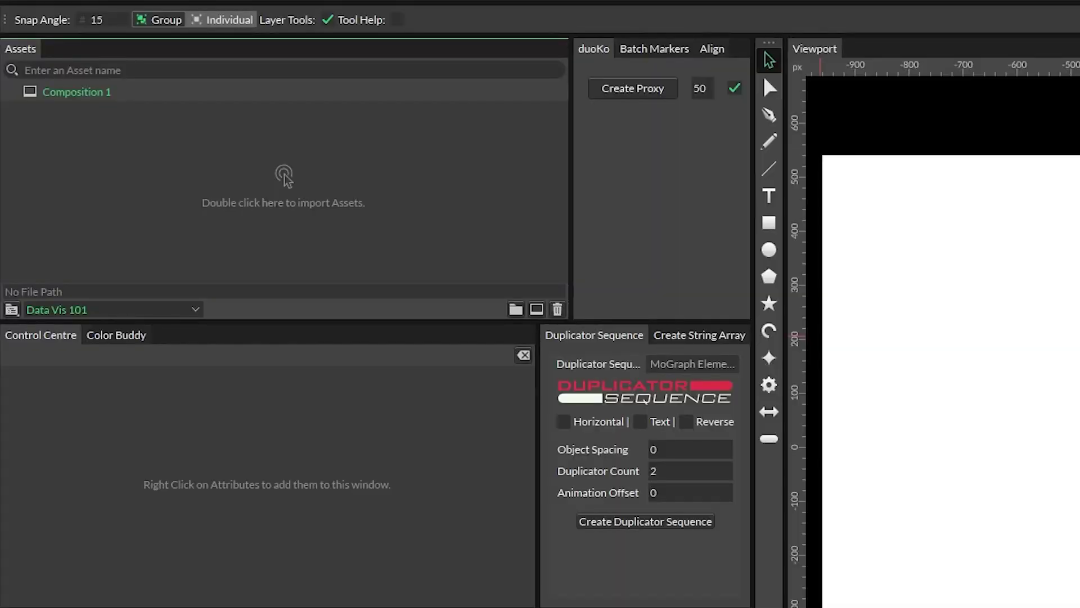
Import the Example Data - coffee CSV into Assets, place it in the scene, and select its layer.
{"action": "left_click_drag", "start_coordinate": [366, 605], "coordinate": [237, 185]}
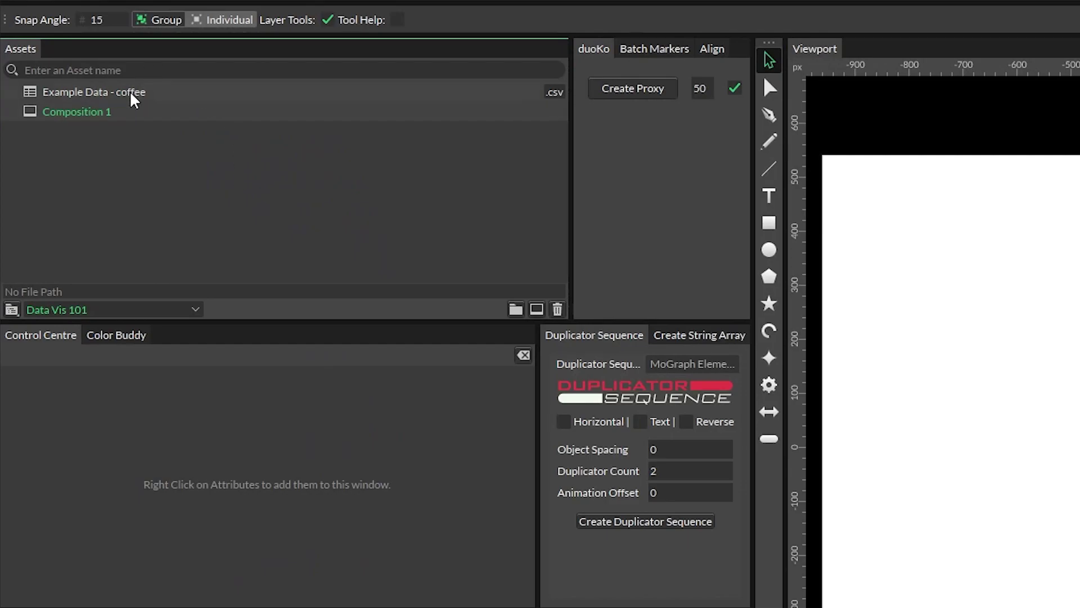
{"action": "left_click_drag", "start_coordinate": [135, 95], "coordinate": [463, 508]}
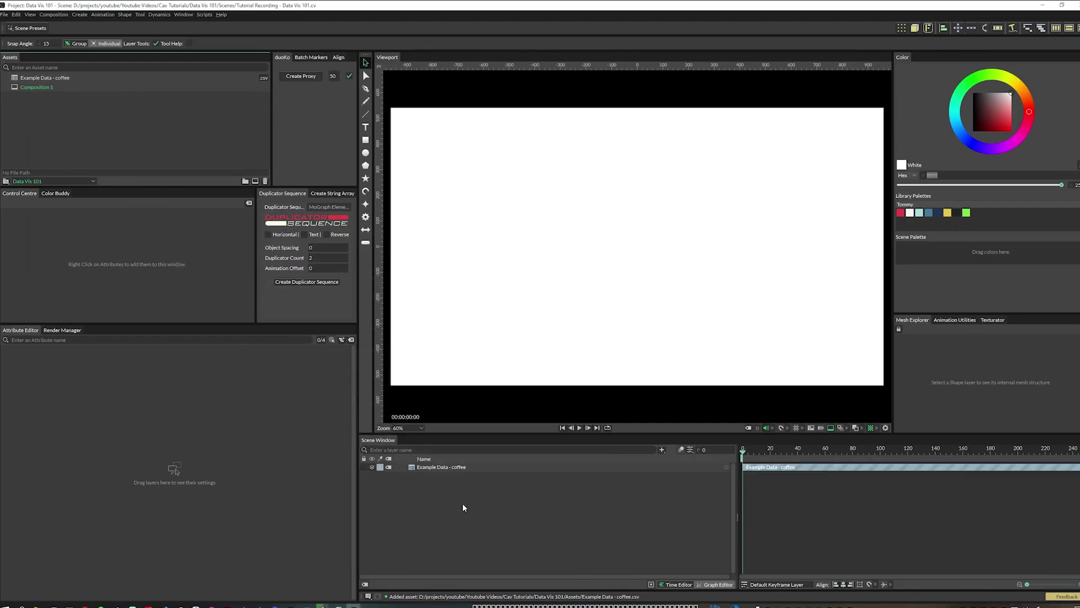
{"action": "left_click", "coordinate": [436, 467]}
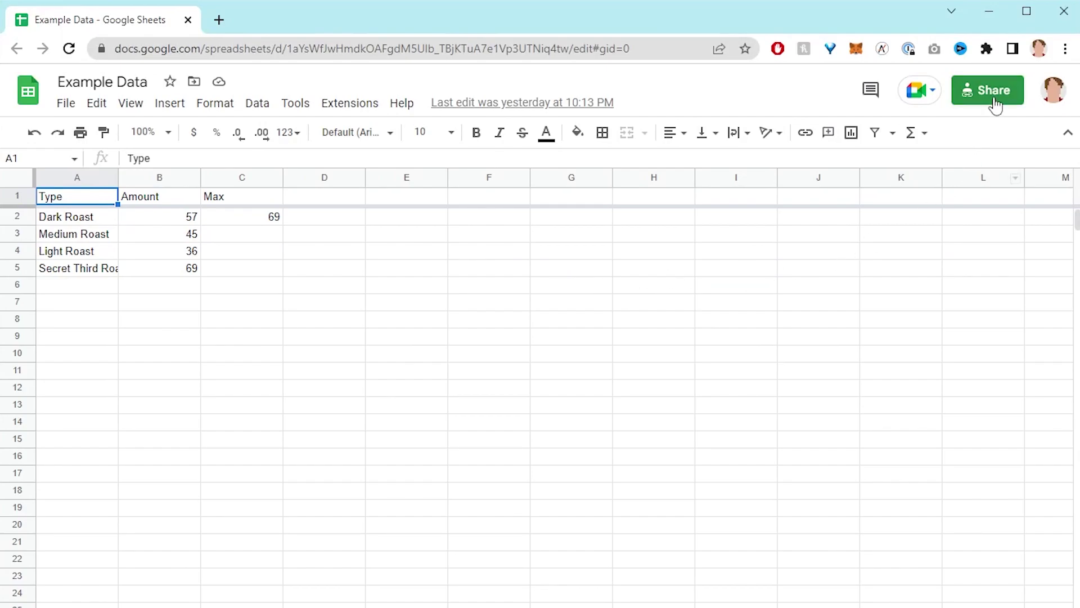
Confirm the sheet is viewable by anyone with the link, then select its web address.
{"action": "left_click", "coordinate": [995, 89]}
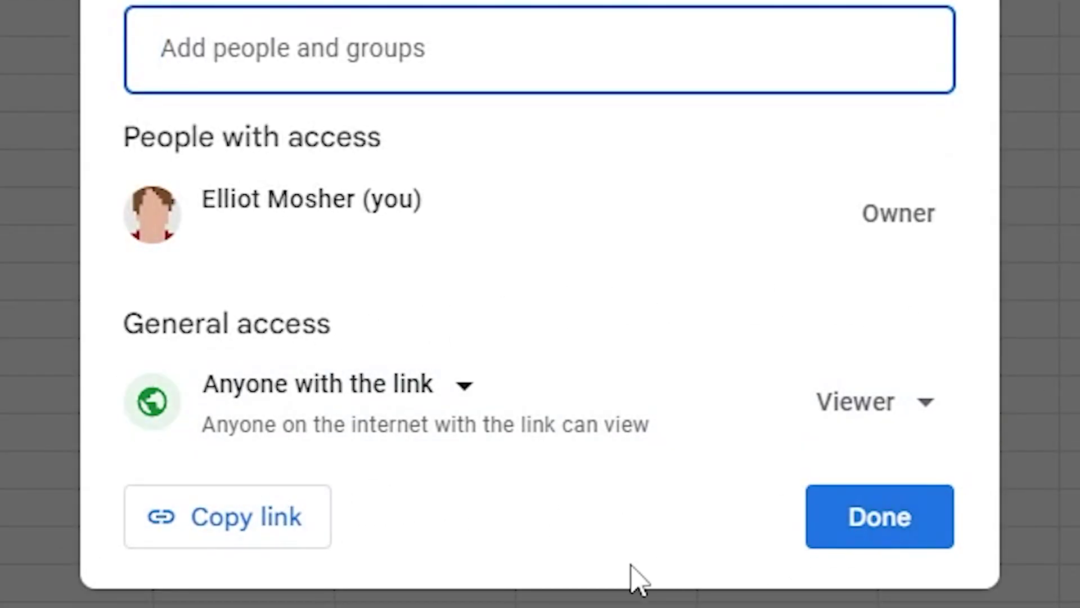
{"action": "left_click", "coordinate": [859, 539]}
{"action": "left_click", "coordinate": [260, 55]}
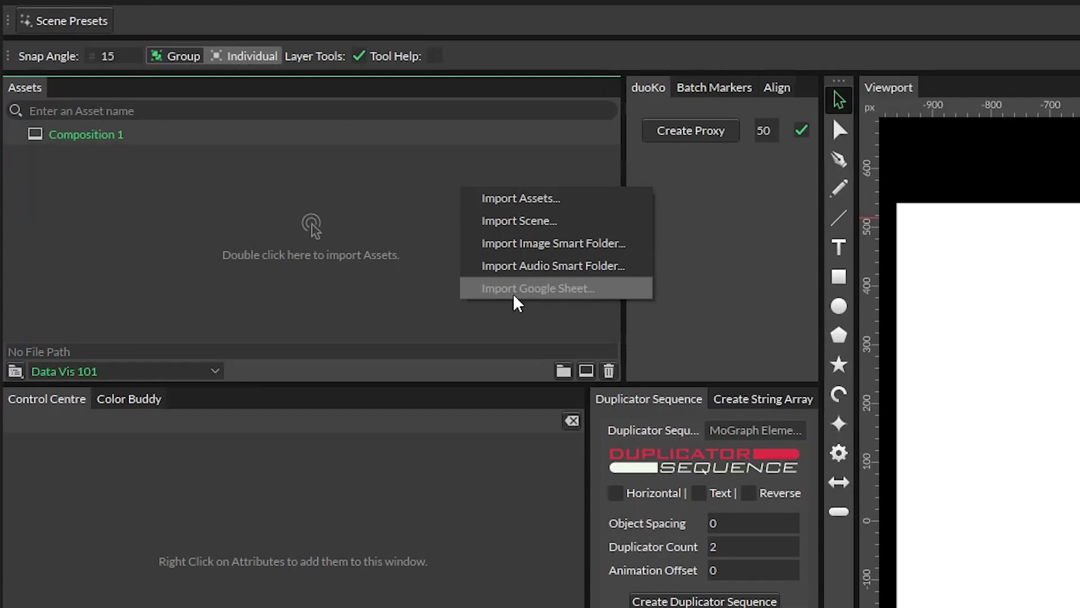
Import the sheet as a Google Sheet asset from the pasted URL with 'edit' removed.
{"action": "left_click", "coordinate": [515, 298]}
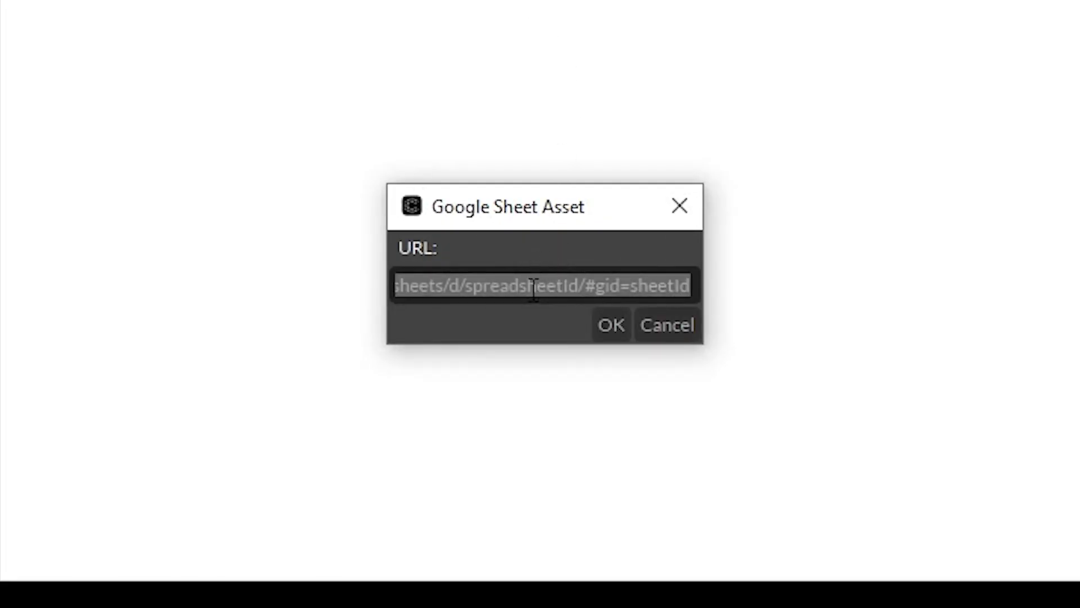
{"action": "key", "text": "ctrl+v"}
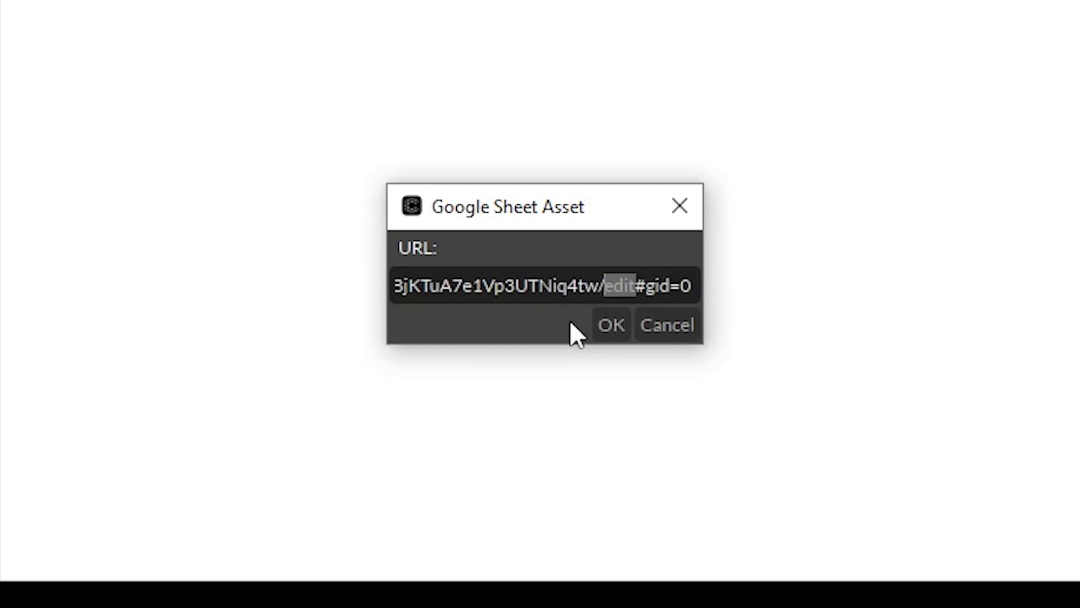
{"action": "key", "text": "BackSpace"}
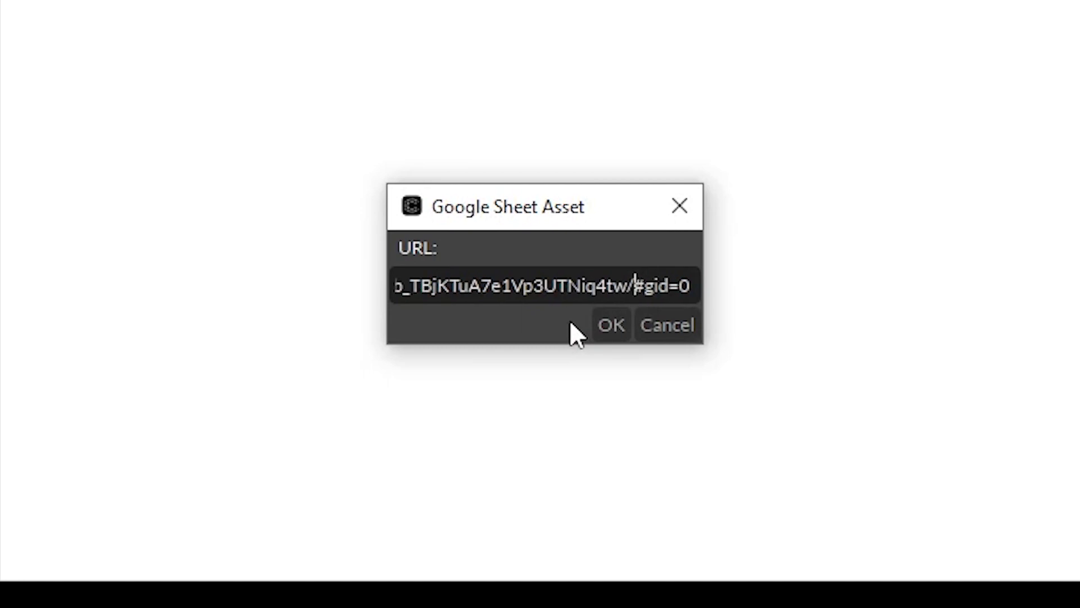
{"action": "left_click", "coordinate": [609, 332]}
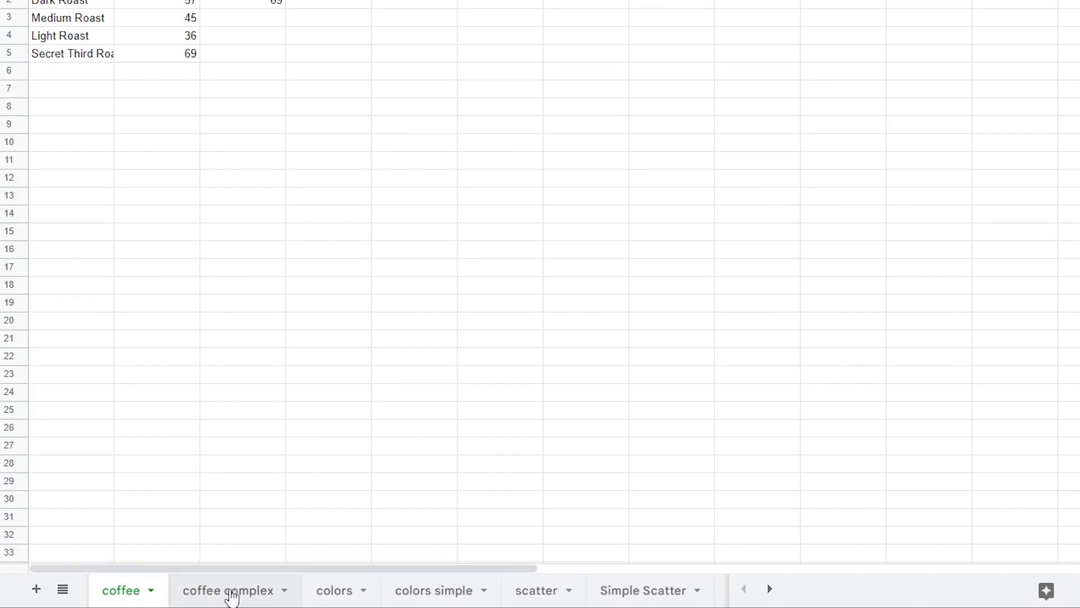
Open the coffee complex sheet tab and select its gid value in the address bar.
{"action": "left_click", "coordinate": [231, 591]}
{"action": "left_click_drag", "start_coordinate": [668, 52], "coordinate": [780, 51]}
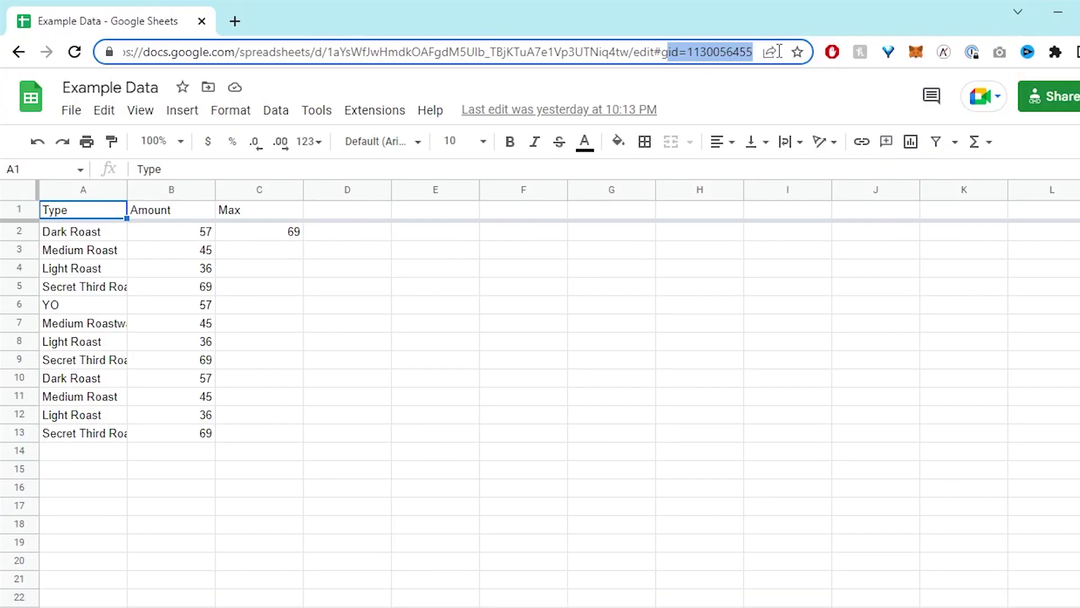
{"action": "left_click", "coordinate": [668, 54]}
{"action": "left_click_drag", "start_coordinate": [665, 54], "coordinate": [735, 56]}
{"action": "left_click", "coordinate": [552, 54]}
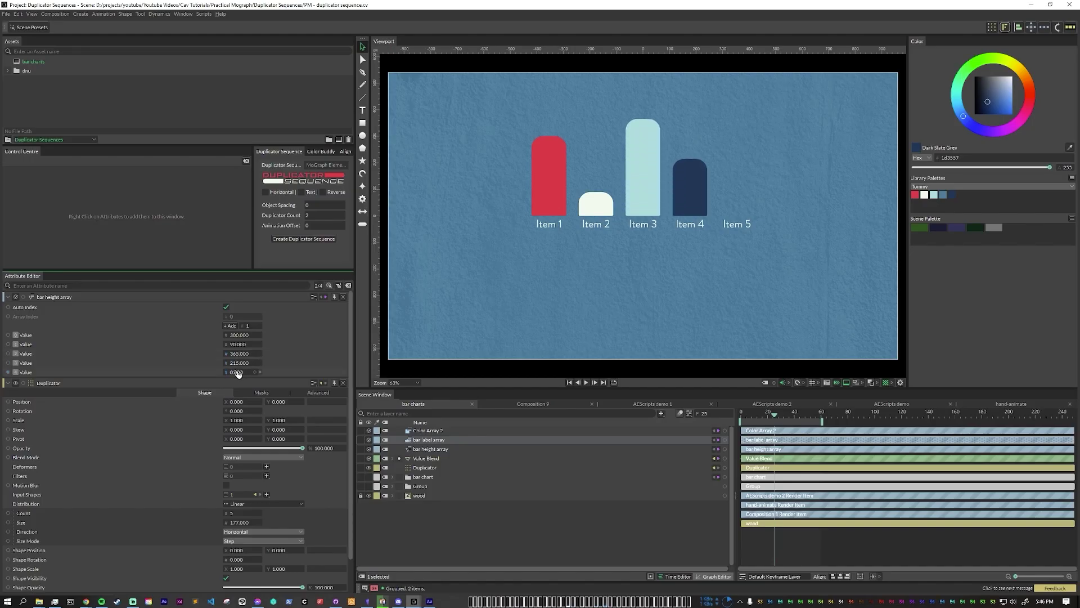
Scrub the bar height array so Item 5 reaches 472 and Item 2 rises to 445.
{"action": "left_click_drag", "start_coordinate": [237, 373], "coordinate": [264, 373]}
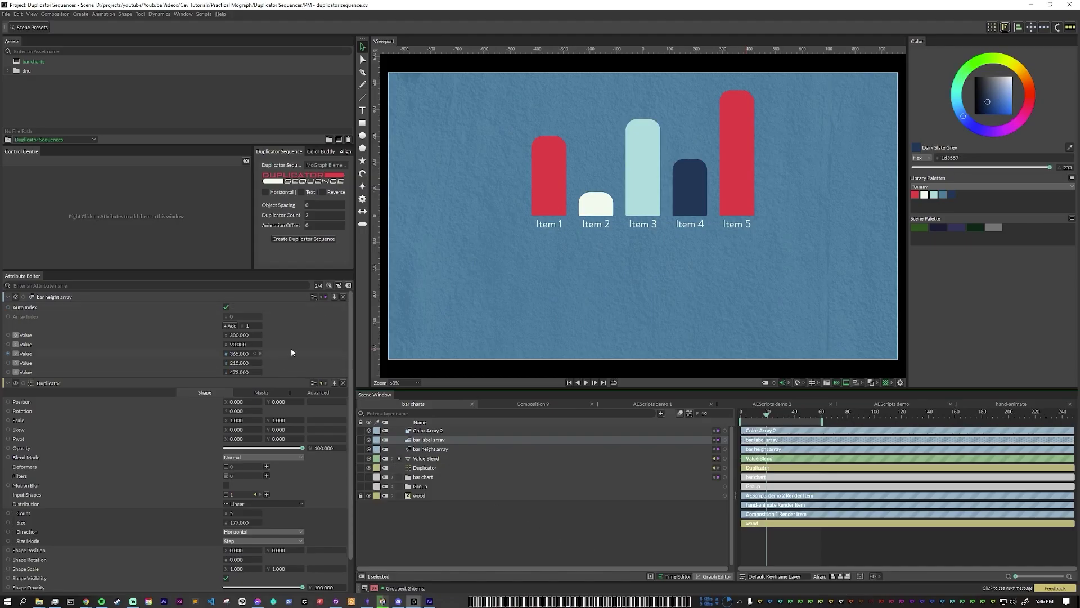
{"action": "left_click_drag", "start_coordinate": [237, 347], "coordinate": [270, 347]}
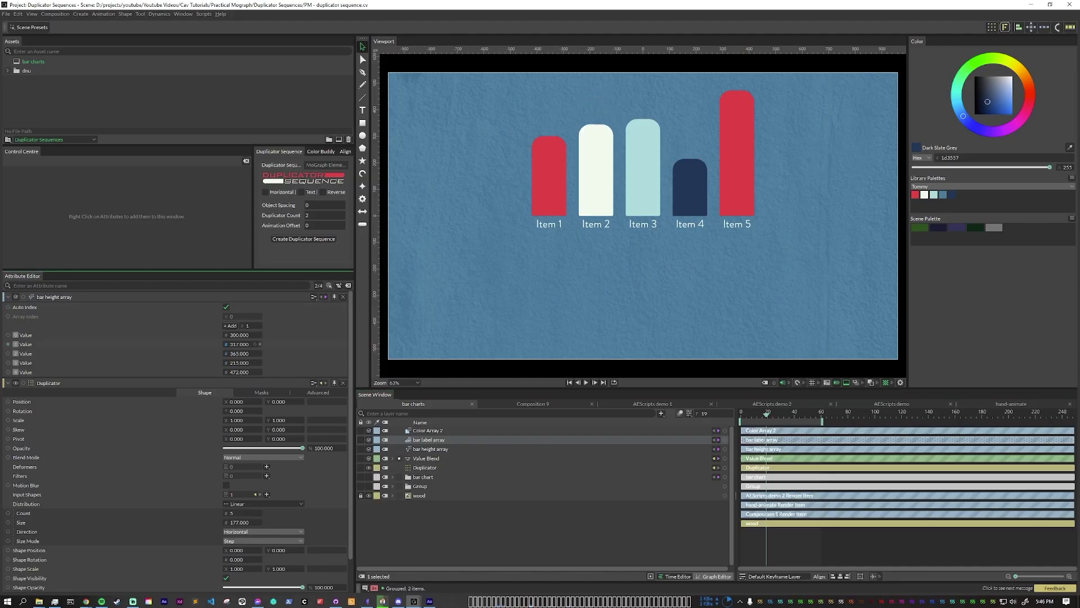
{"action": "left_click", "coordinate": [754, 417]}
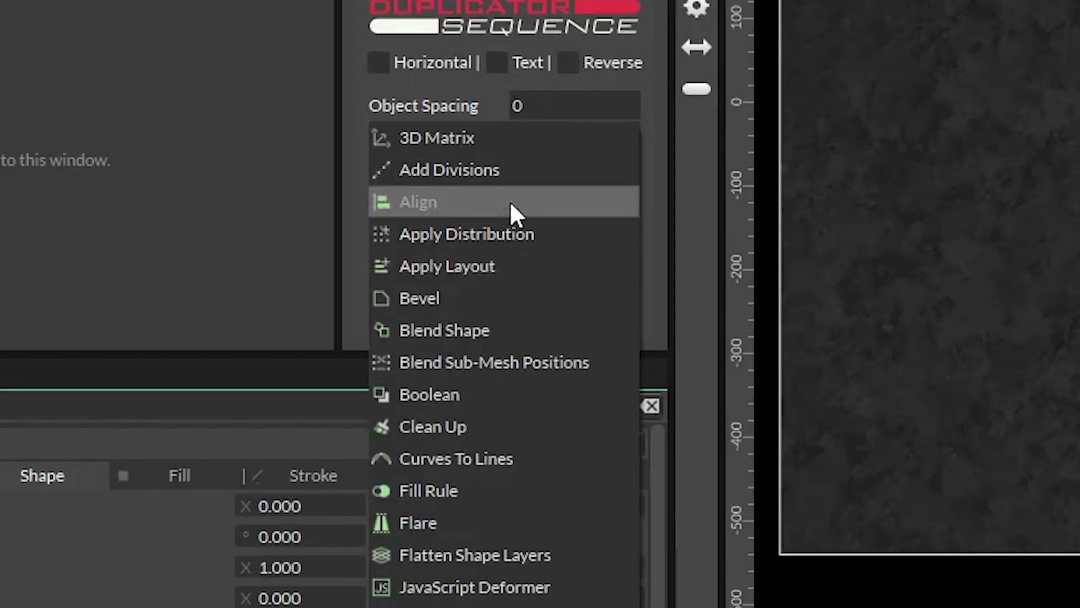
Add an Align deformer set to 1 on the rounded bar and colour it red from the palette.
{"action": "left_click", "coordinate": [510, 200]}
{"action": "left_click_drag", "start_coordinate": [661, 333], "coordinate": [1008, 355]}
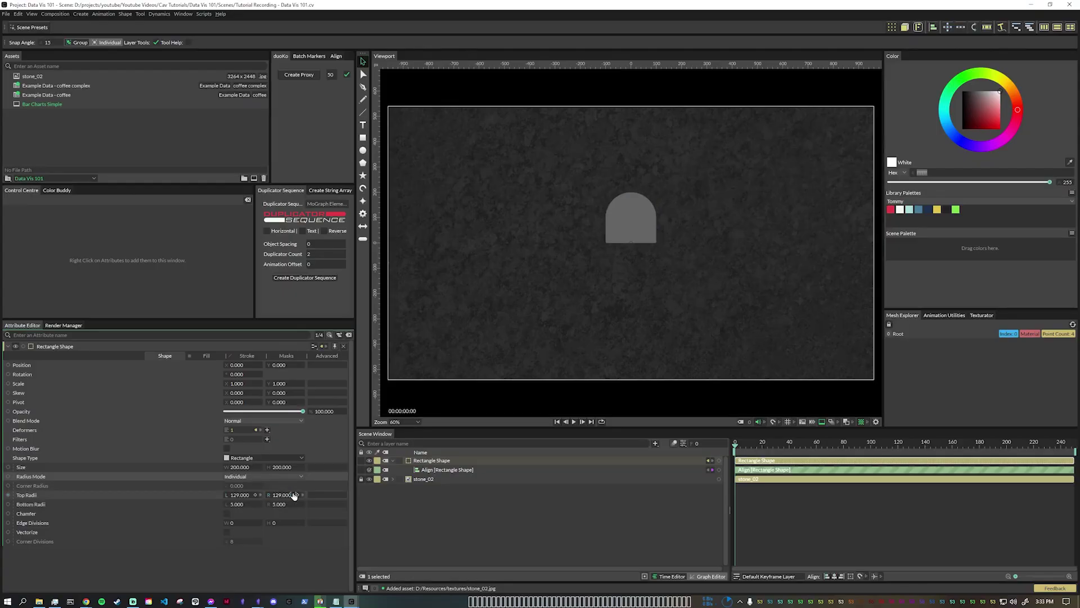
{"action": "left_click", "coordinate": [242, 387]}
{"action": "left_click", "coordinate": [363, 125]}
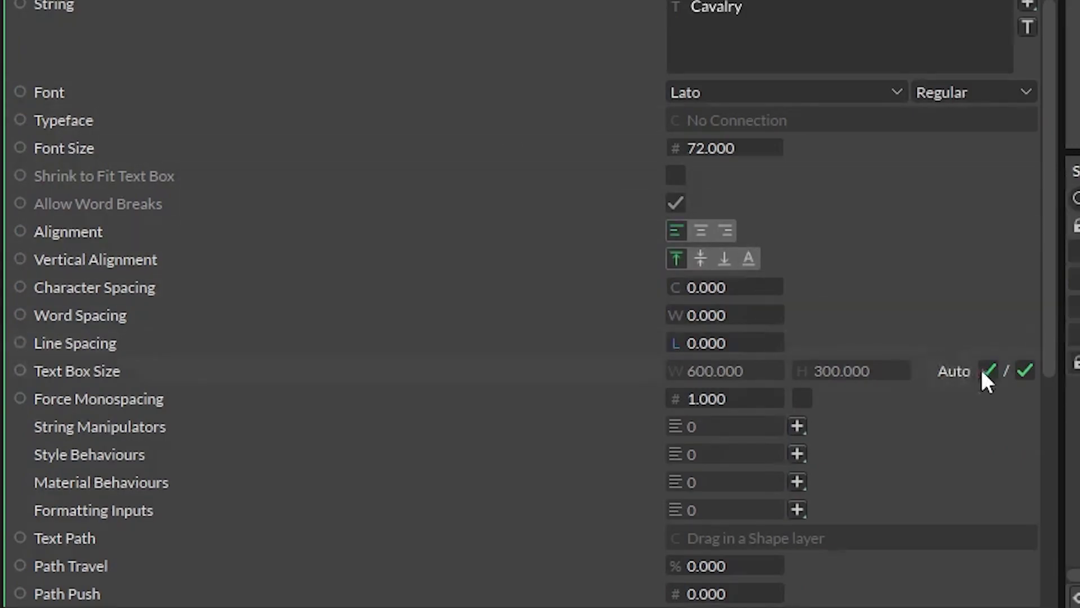
Make the Cavalry label fixed-size, centred, Shrink to Fit, font 281, width 280, without word breaks.
{"action": "left_click", "coordinate": [983, 371]}
{"action": "left_click", "coordinate": [1021, 372]}
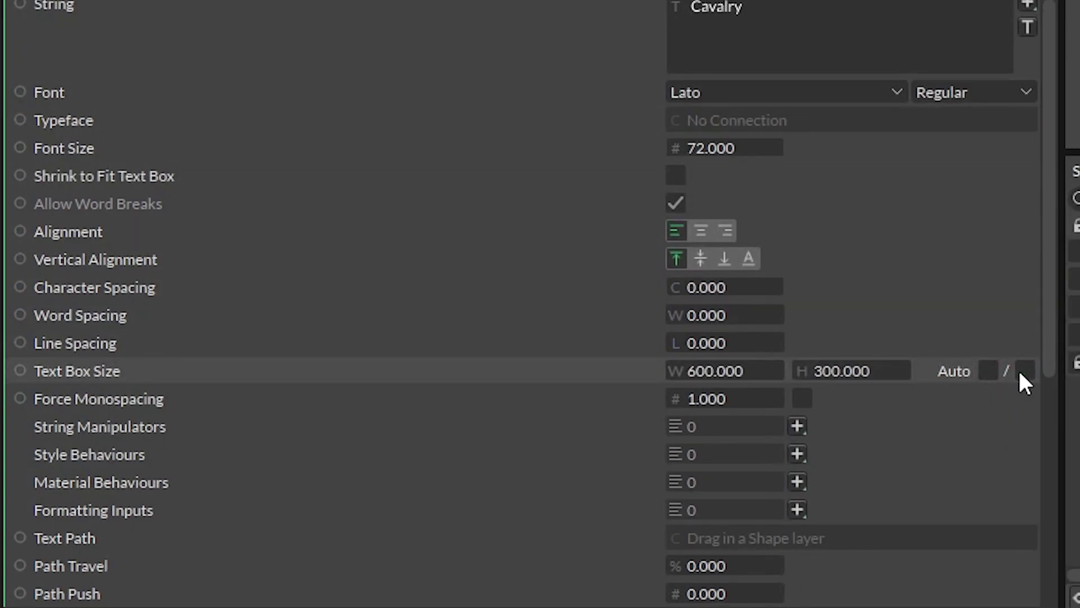
{"action": "left_click", "coordinate": [701, 260]}
{"action": "left_click", "coordinate": [702, 231]}
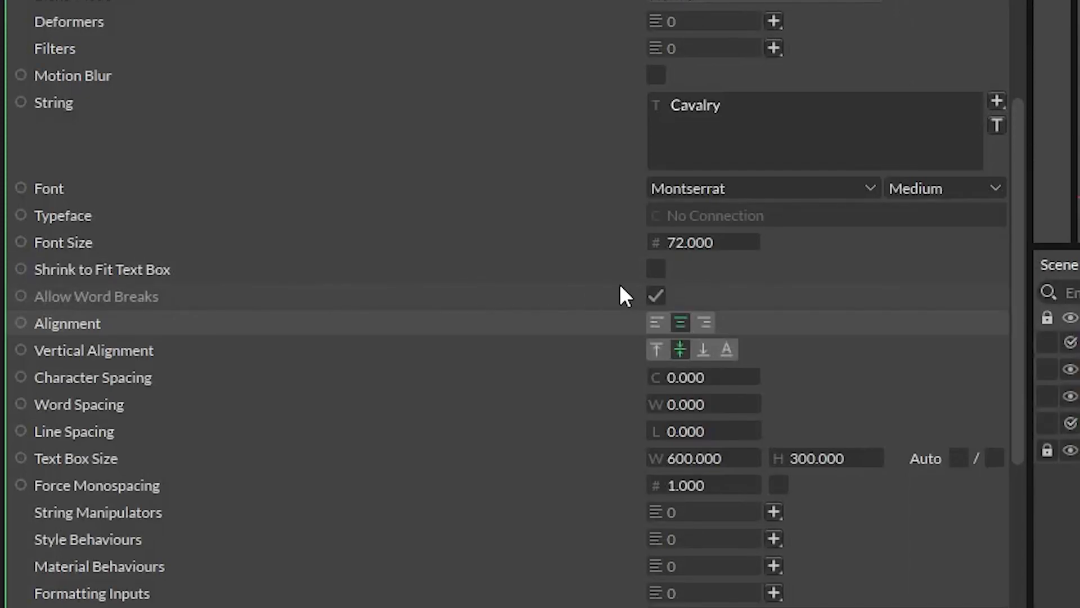
{"action": "left_click", "coordinate": [654, 269]}
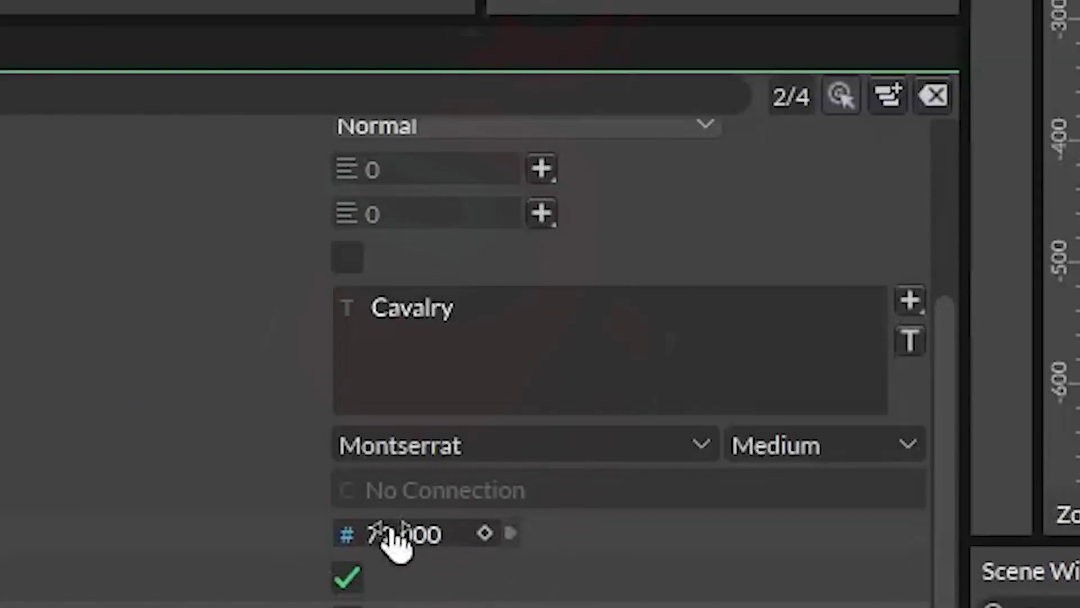
{"action": "left_click_drag", "start_coordinate": [394, 537], "coordinate": [737, 556]}
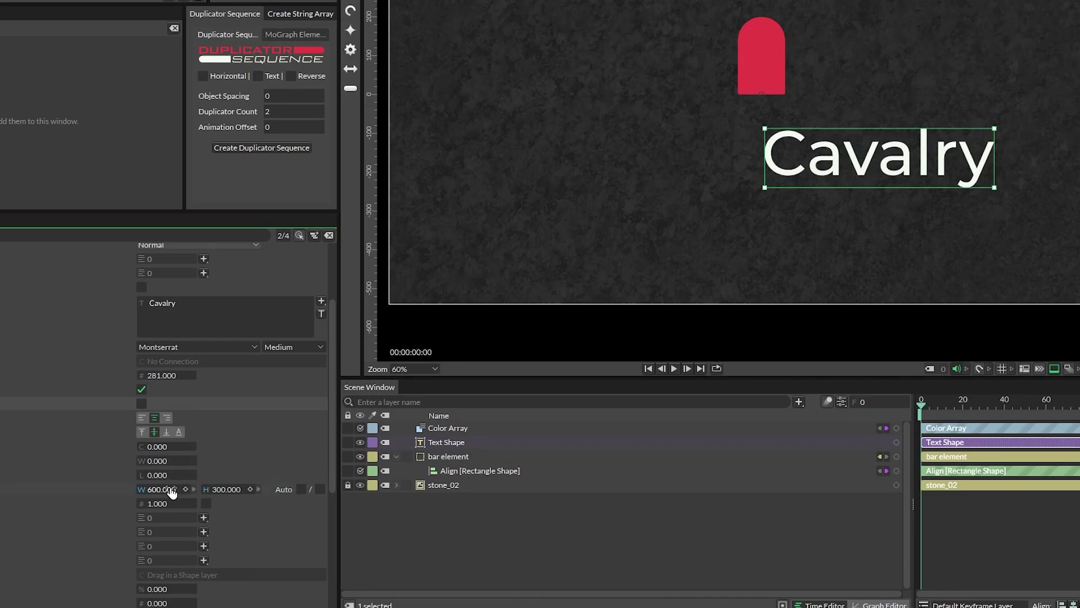
{"action": "left_click_drag", "start_coordinate": [169, 491], "coordinate": [2, 487]}
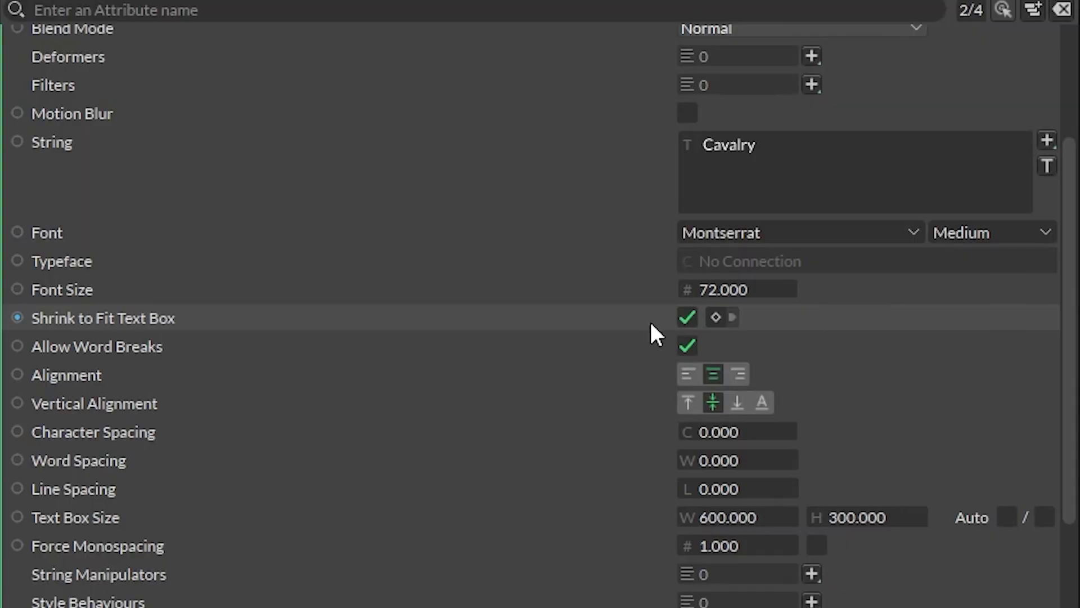
{"action": "left_click", "coordinate": [688, 345]}
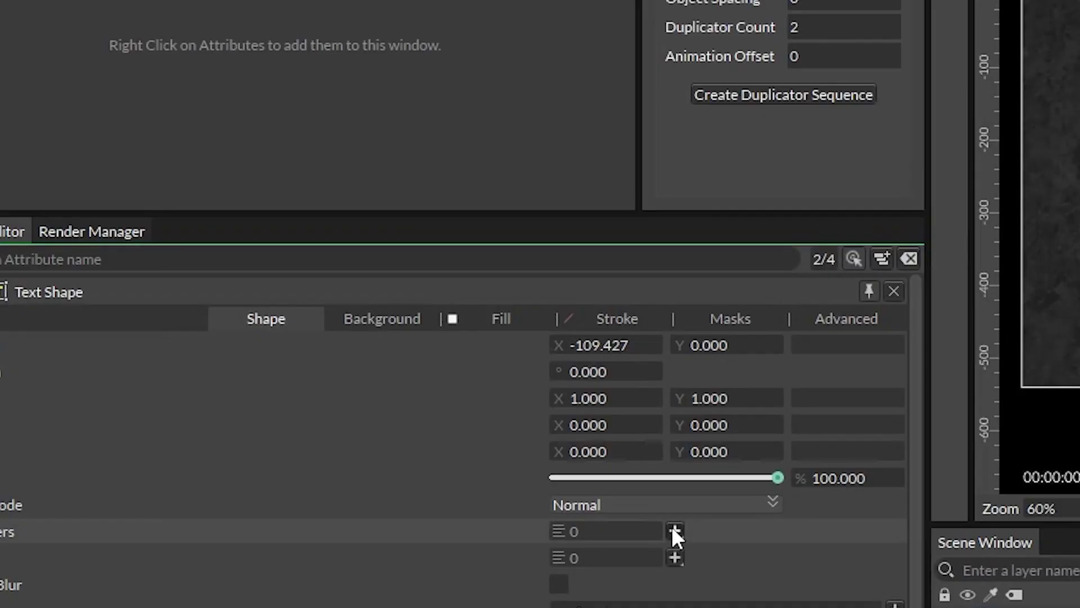
Align the title at -1 below the bar, group them as Bar Element, and add the coffee sheet layer.
{"action": "left_click", "coordinate": [672, 526]}
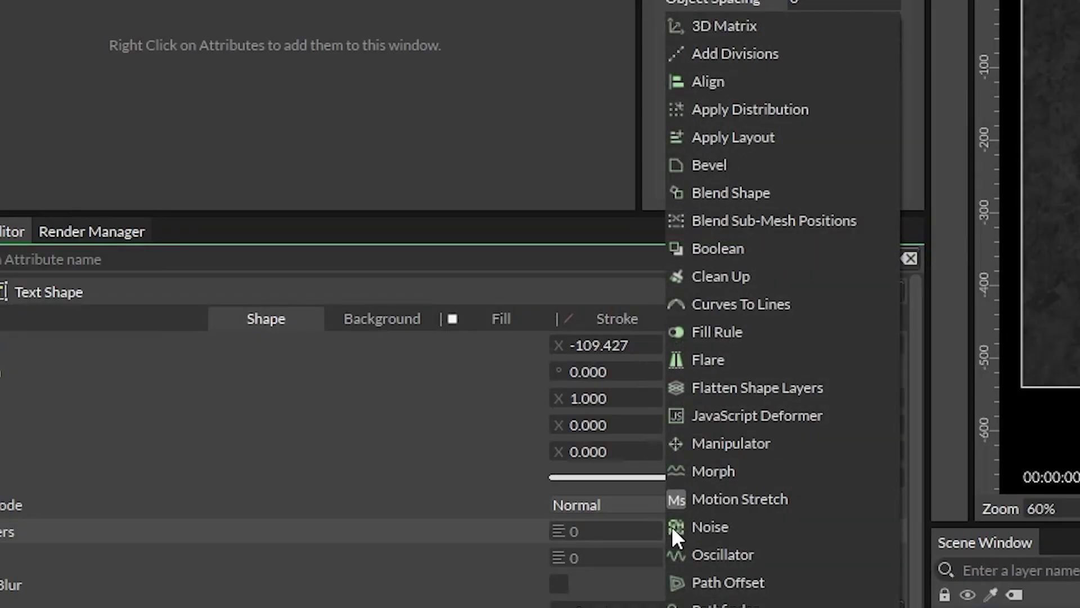
{"action": "left_click", "coordinate": [777, 81]}
{"action": "left_click_drag", "start_coordinate": [667, 394], "coordinate": [479, 400]}
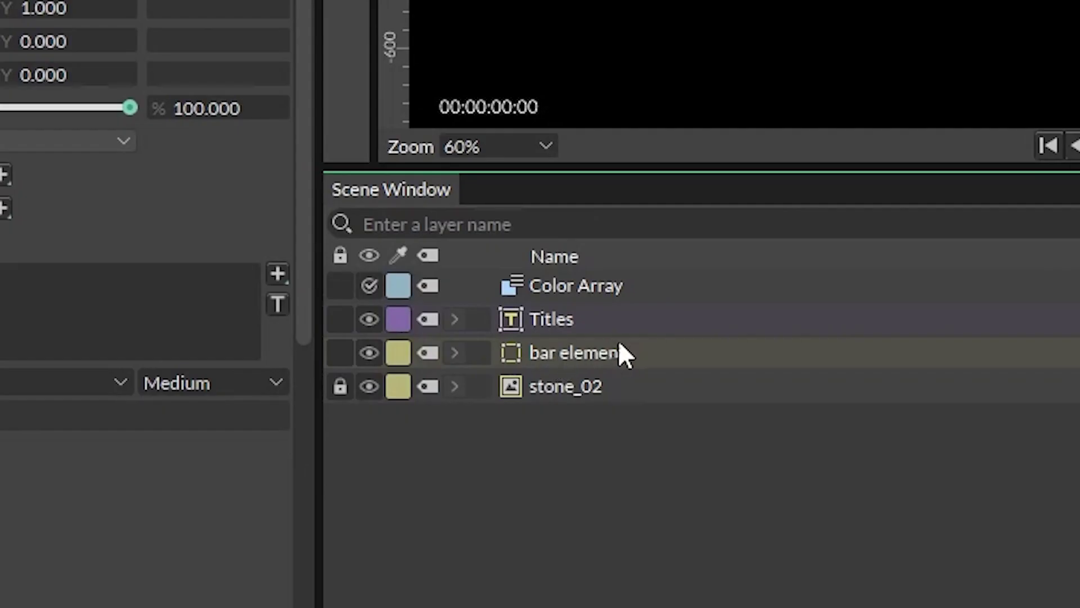
{"action": "key", "text": "ctrl+g"}
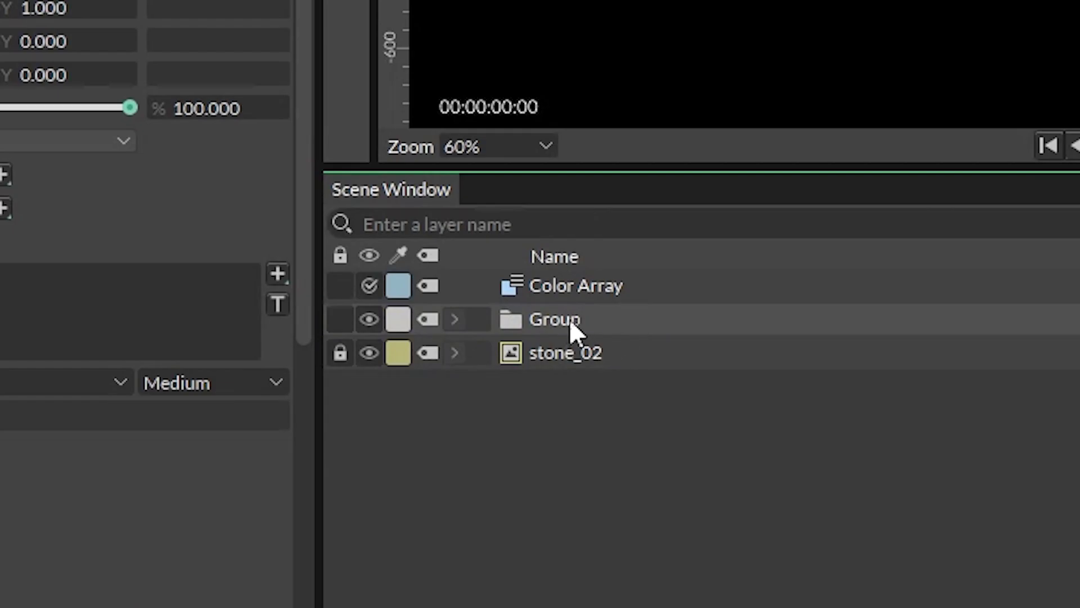
{"action": "left_click_drag", "start_coordinate": [46, 86], "coordinate": [469, 510]}
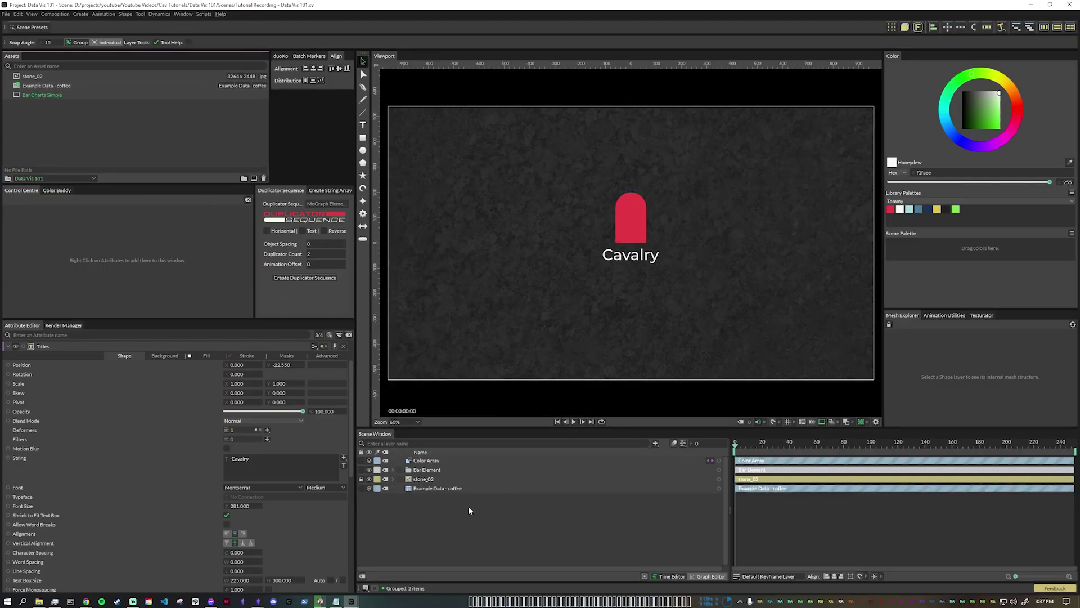
Add a second data layer named Coffee Data that reads the Amount column.
{"action": "left_click_drag", "start_coordinate": [59, 88], "coordinate": [479, 539]}
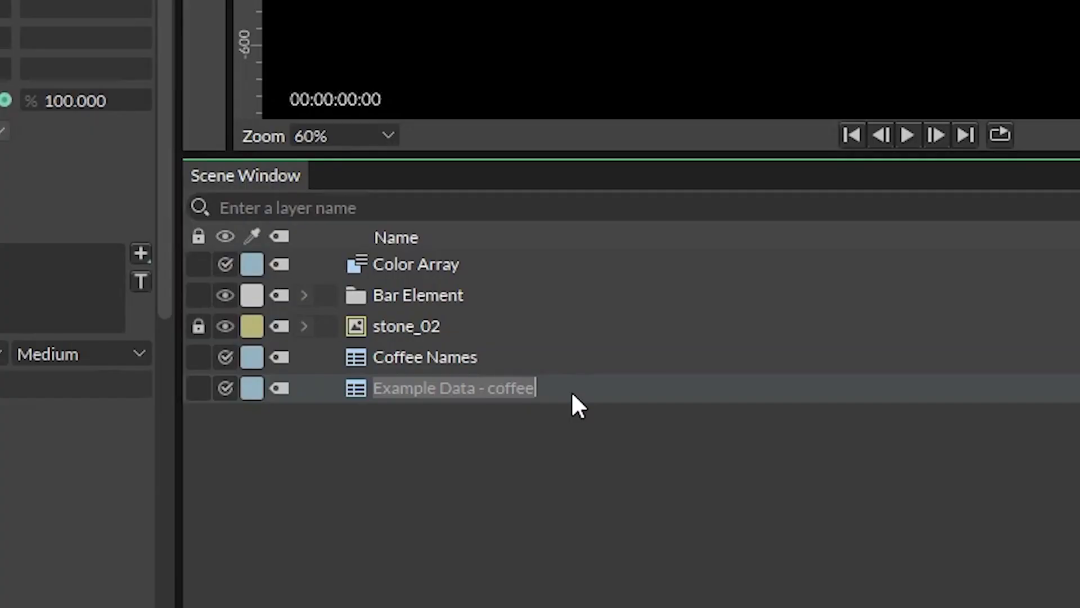
{"action": "type", "text": "Coffee Data"}
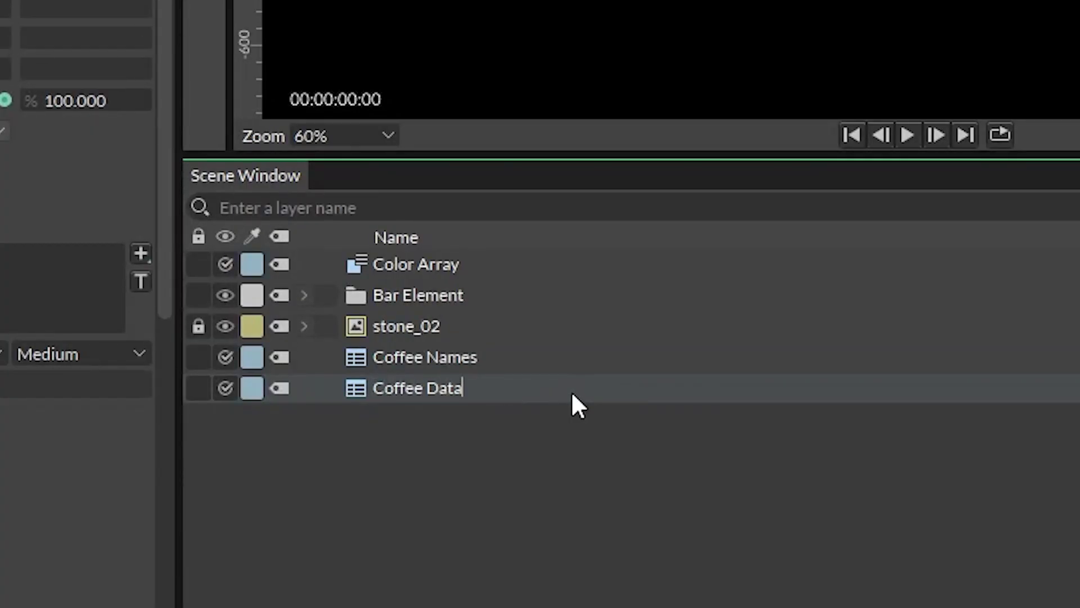
{"action": "key", "text": "Return"}
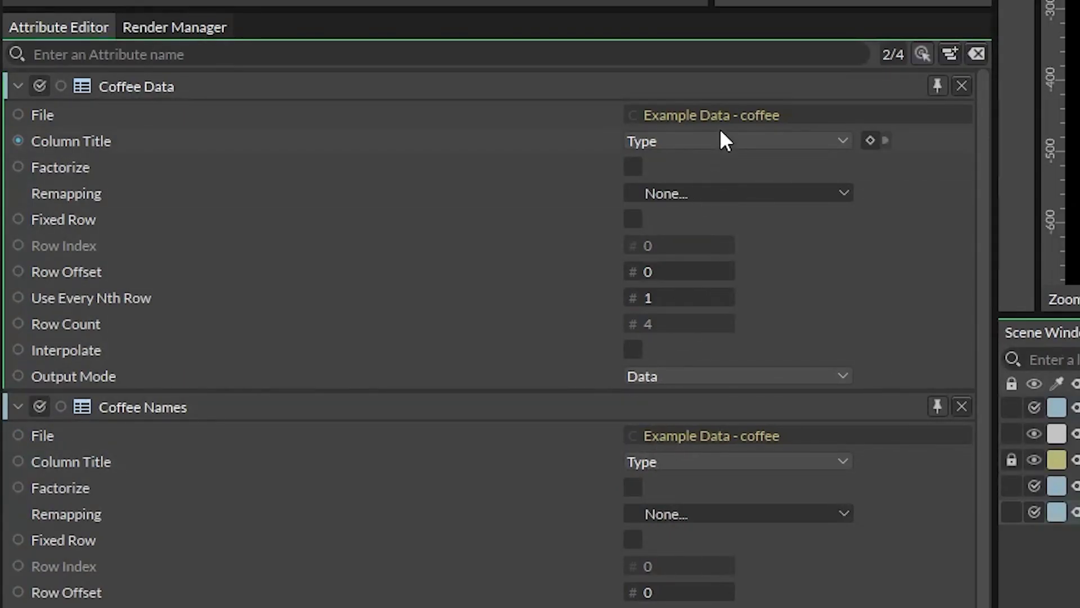
{"action": "left_click", "coordinate": [724, 141]}
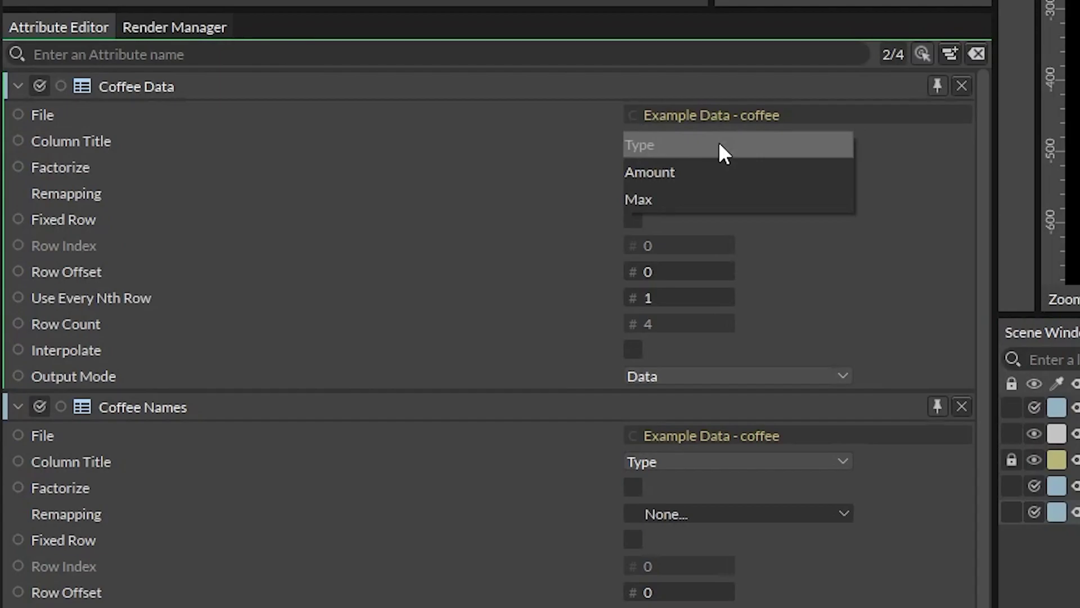
{"action": "left_click", "coordinate": [697, 176]}
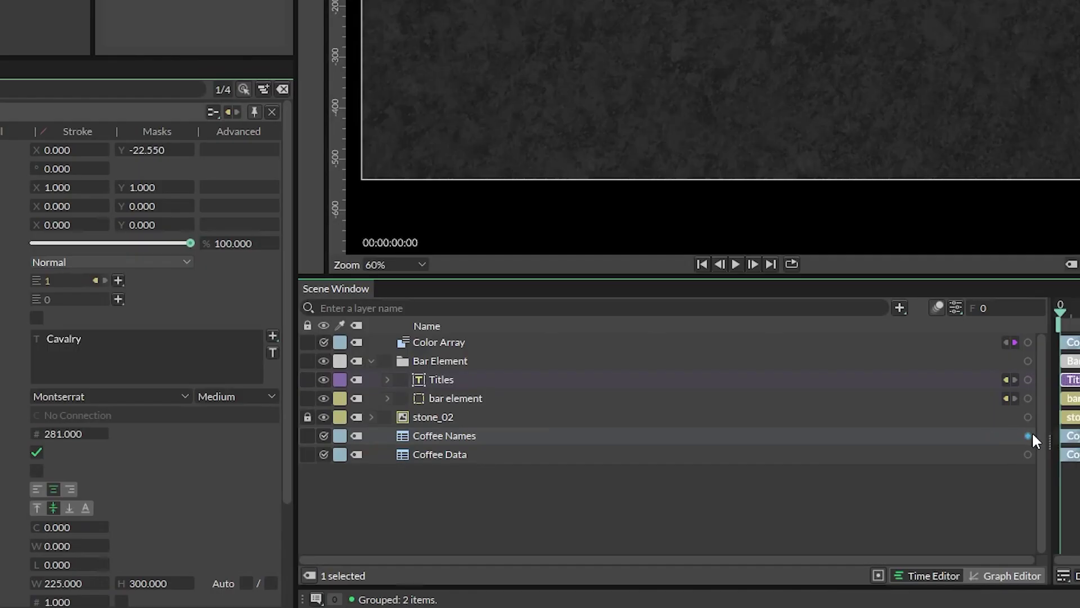
Connect Coffee Names to the title text and Coffee Data to bar height with Number Range remapping.
{"action": "left_click_drag", "start_coordinate": [1030, 436], "coordinate": [113, 344]}
{"action": "left_click", "coordinate": [587, 398]}
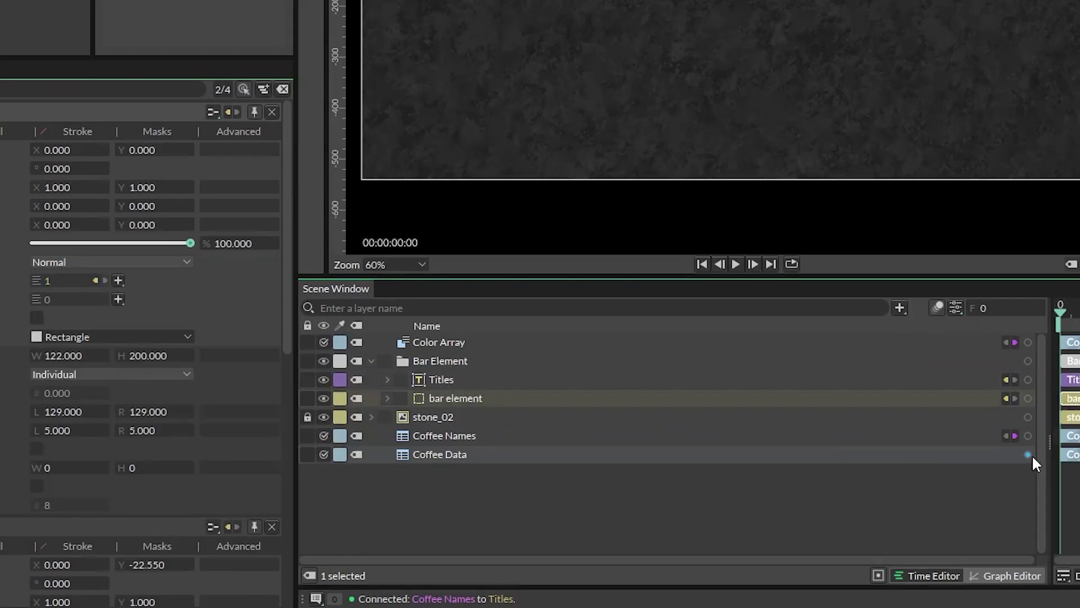
{"action": "left_click_drag", "start_coordinate": [1029, 454], "coordinate": [157, 354]}
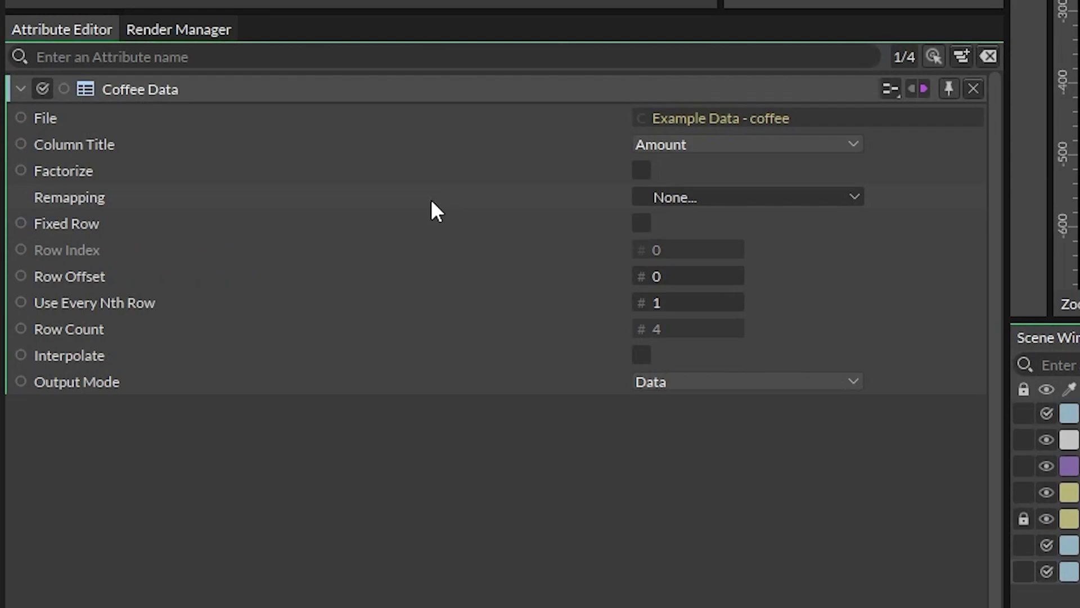
{"action": "left_click", "coordinate": [757, 197]}
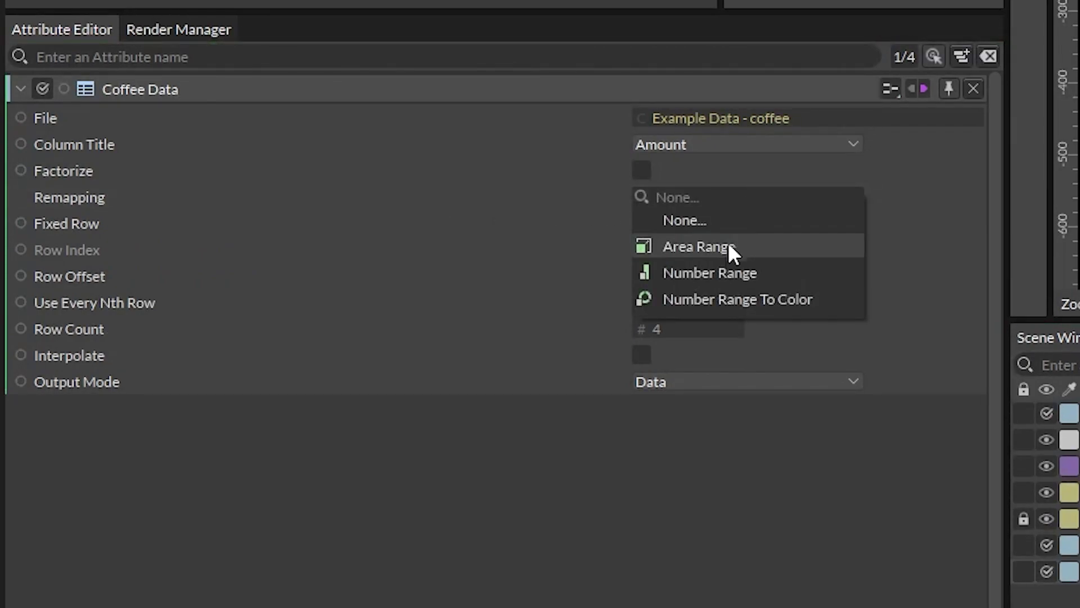
{"action": "left_click", "coordinate": [724, 269]}
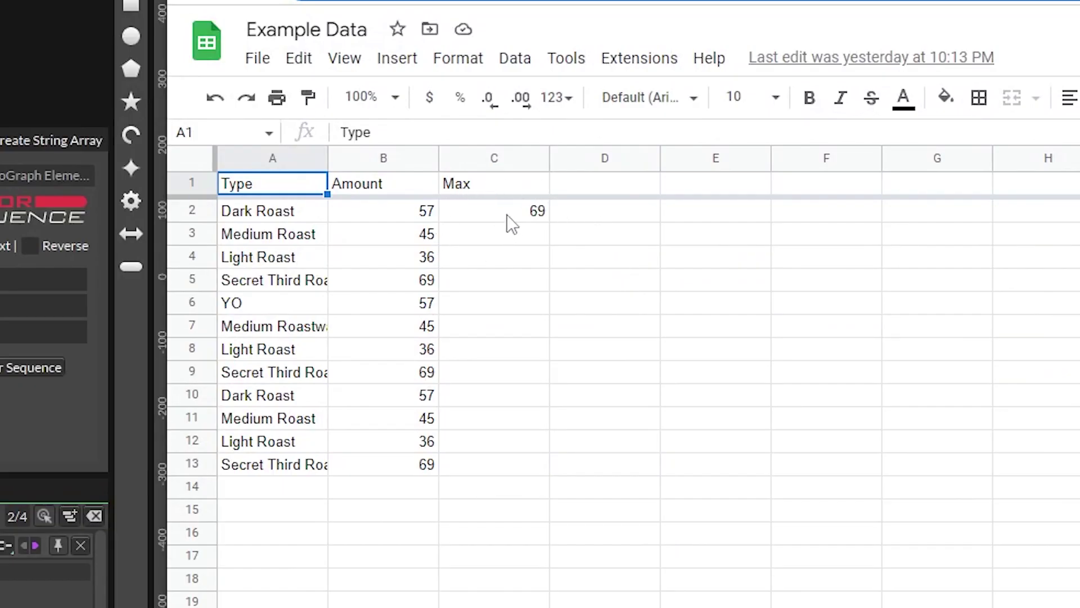
{"action": "left_click", "coordinate": [512, 224]}
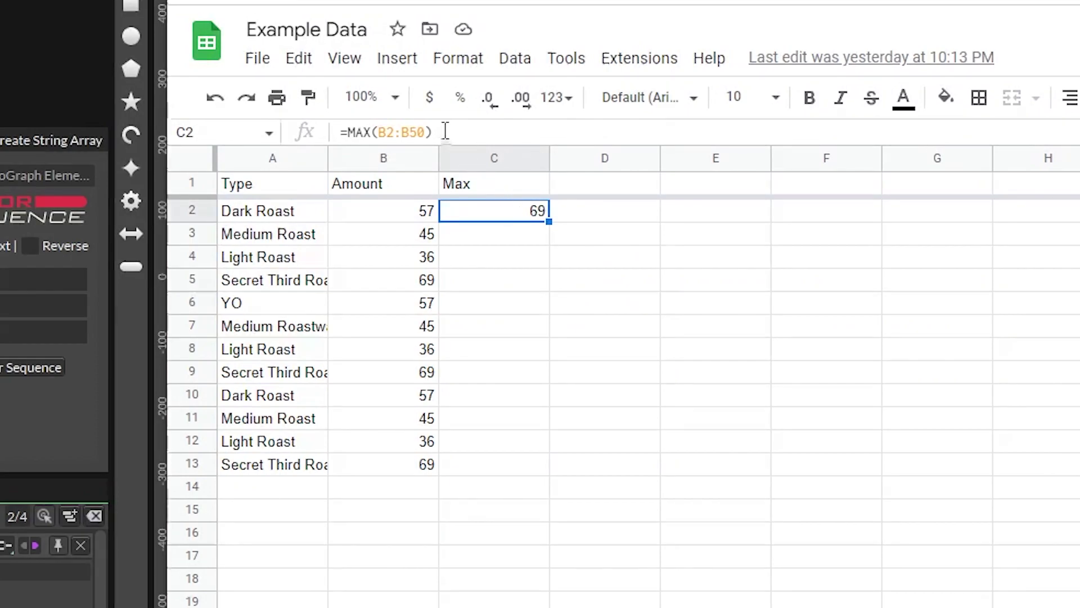
Select the =MAX(B2:B50) formula in C2, which gives 69, and leave it unchanged.
{"action": "left_click_drag", "start_coordinate": [445, 131], "coordinate": [338, 137]}
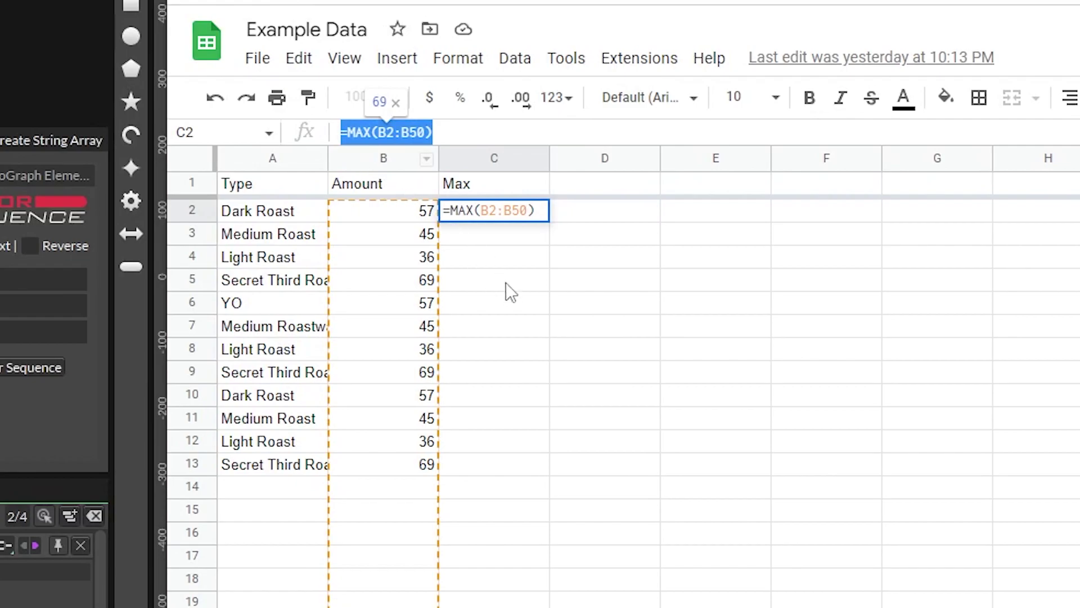
{"action": "left_click", "coordinate": [521, 294]}
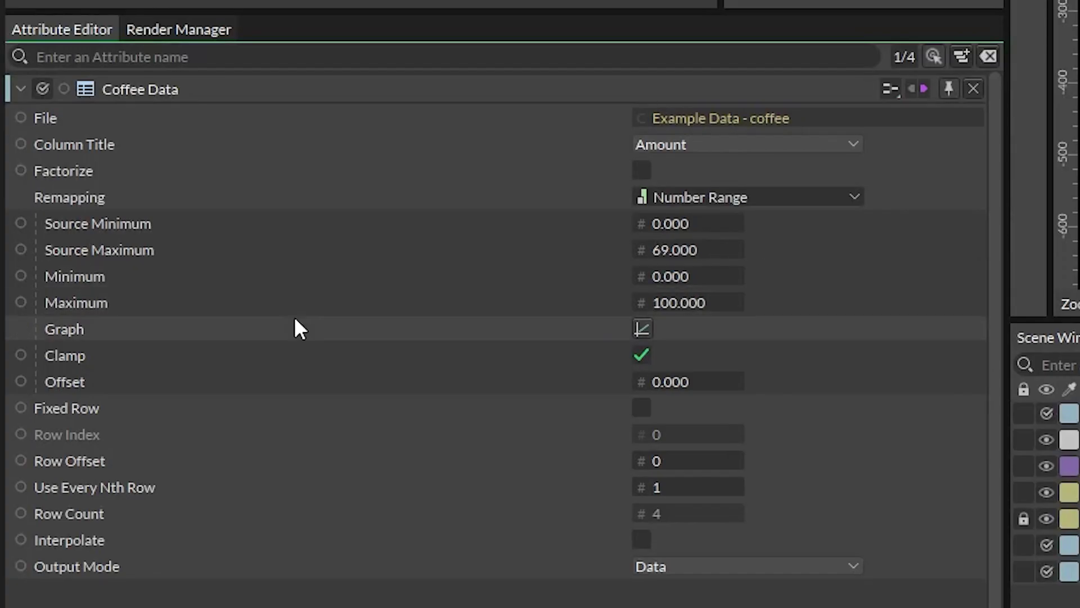
Set Coffee Data's remapped Maximum bar height to 500.
{"action": "left_click", "coordinate": [690, 304]}
{"action": "type", "text": "500"}
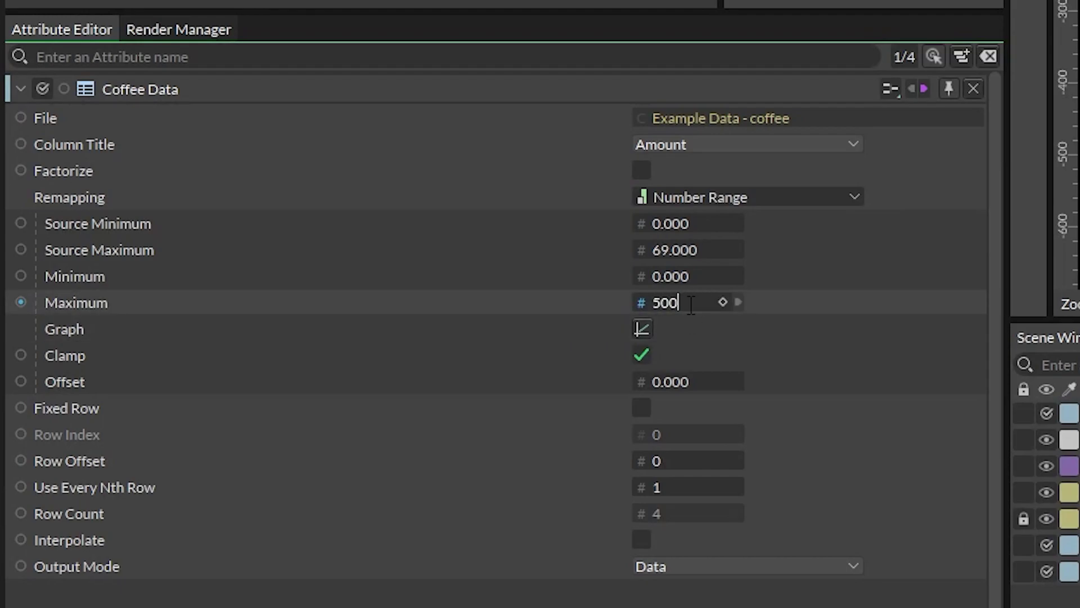
{"action": "left_click", "coordinate": [691, 304]}
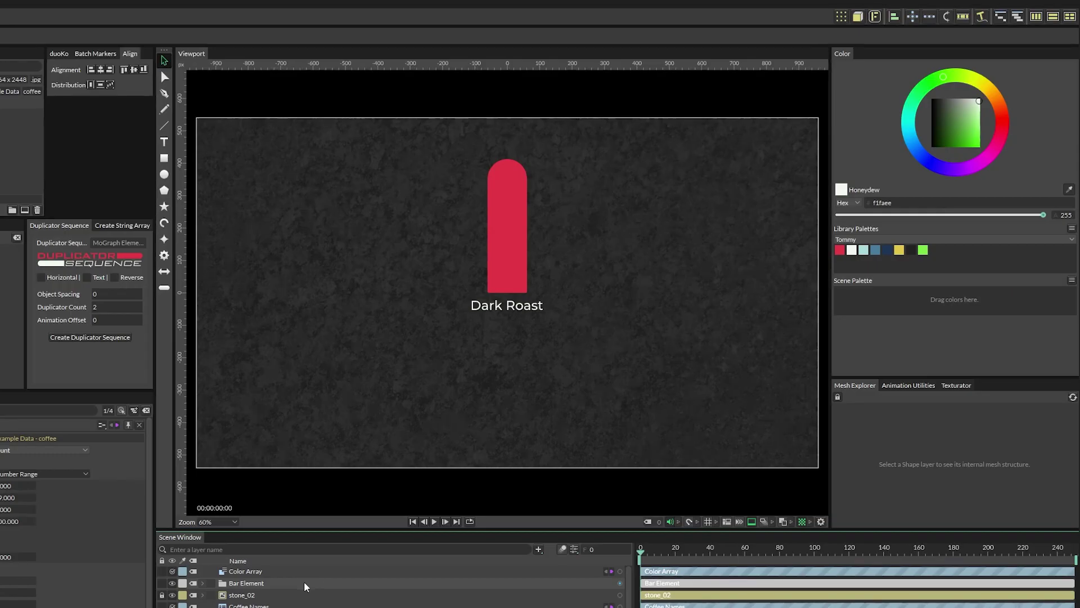
Duplicate Bar Element linearly, with Count driven by Coffee Data's Row Count and adjusted Size Mode.
{"action": "left_click", "coordinate": [246, 583]}
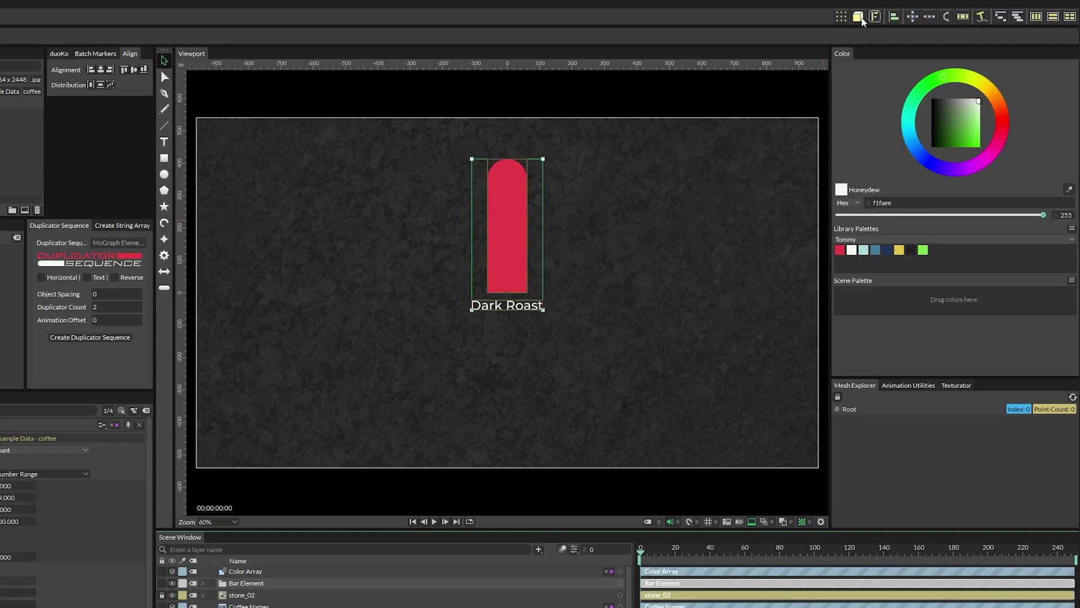
{"action": "left_click", "coordinate": [841, 16]}
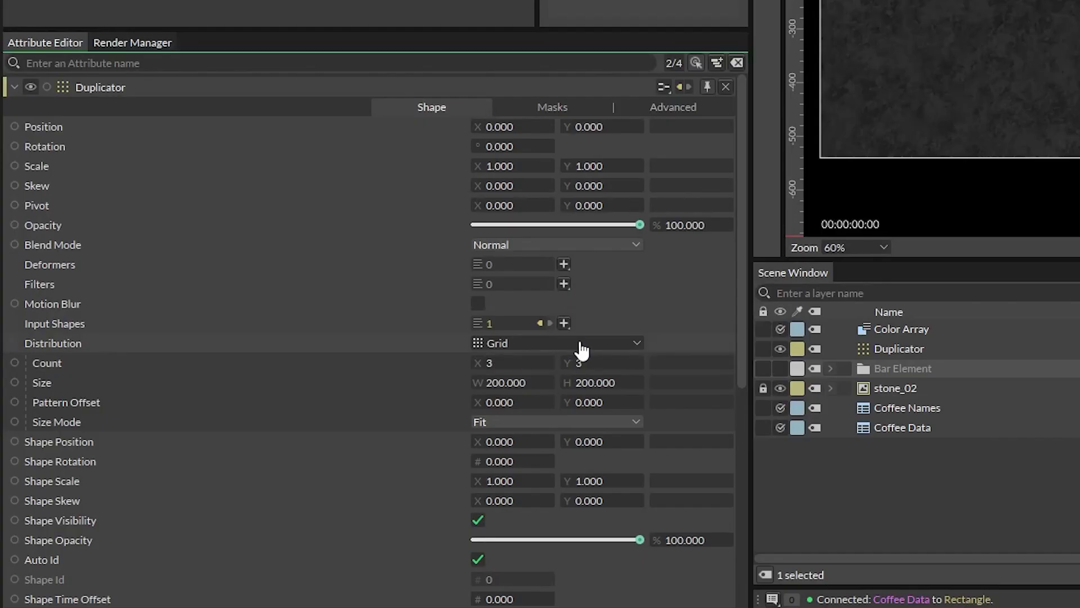
{"action": "left_click", "coordinate": [49, 579]}
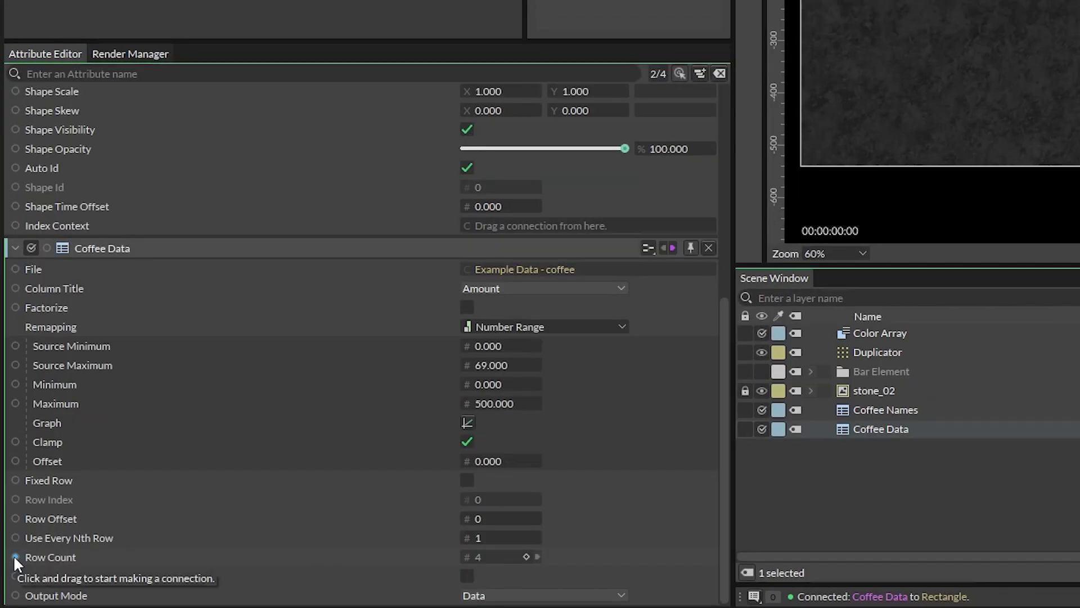
{"action": "left_click_drag", "start_coordinate": [14, 557], "coordinate": [498, 285]}
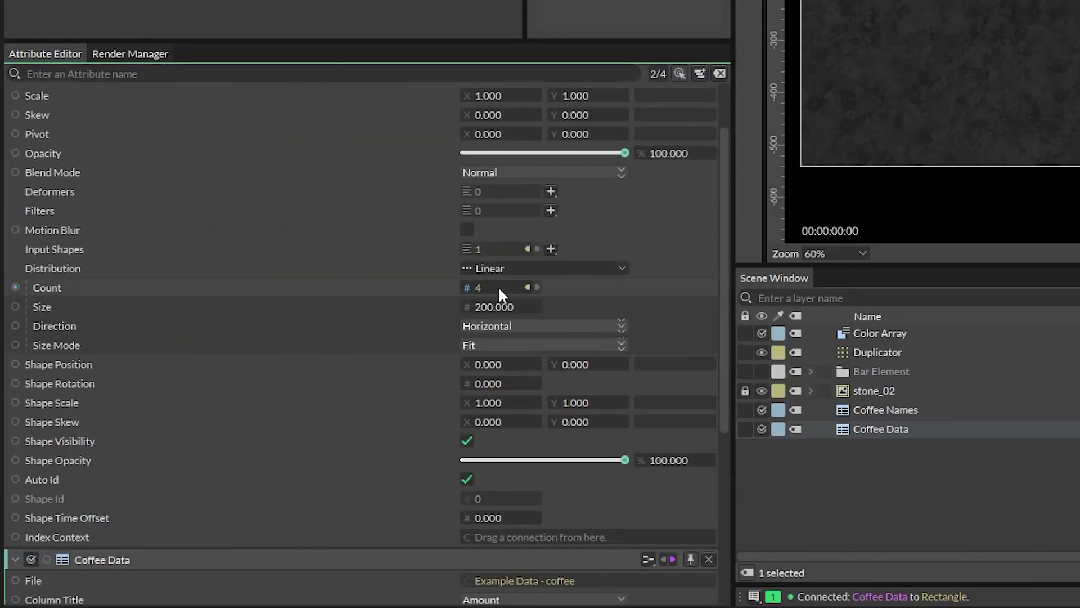
{"action": "left_click", "coordinate": [481, 343]}
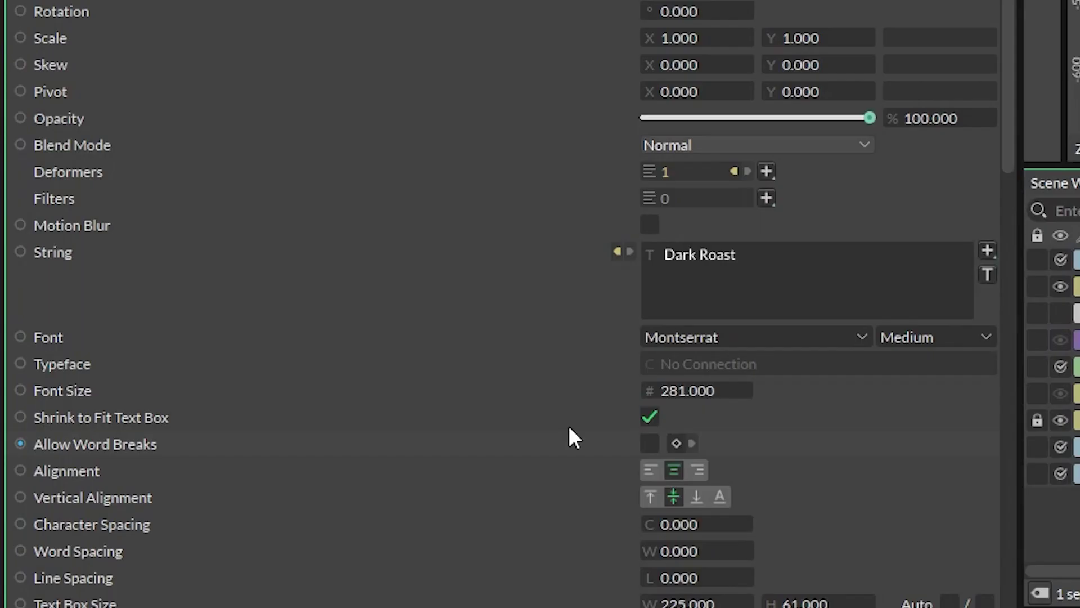
Change the label text box height value.
{"action": "scroll", "coordinate": [569, 437], "scroll_direction": "down", "scroll_amount": 3}
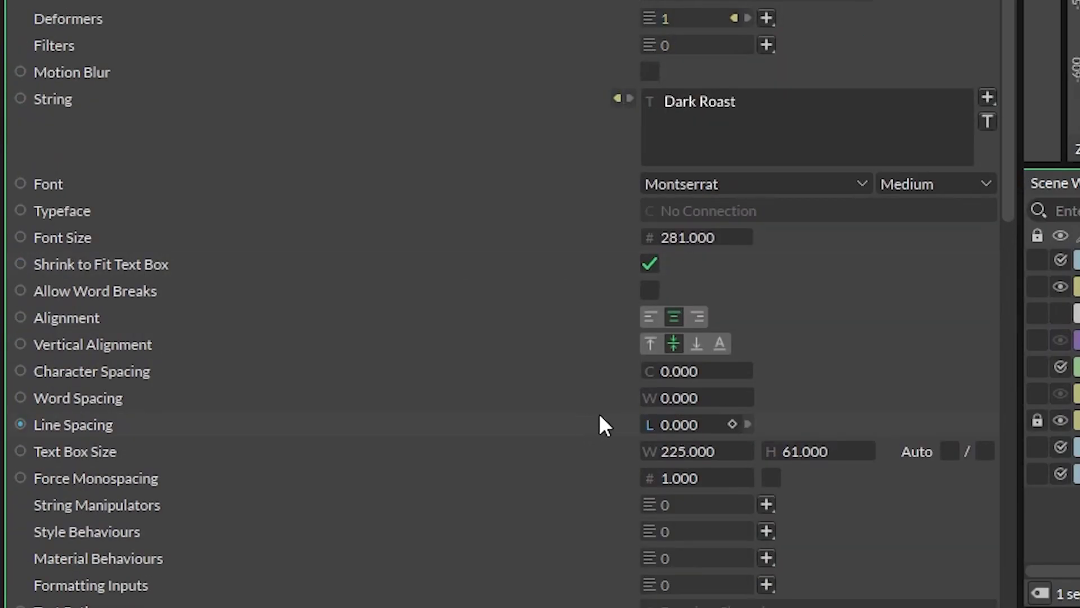
{"action": "left_click", "coordinate": [809, 452]}
{"action": "type", "text": "1"}
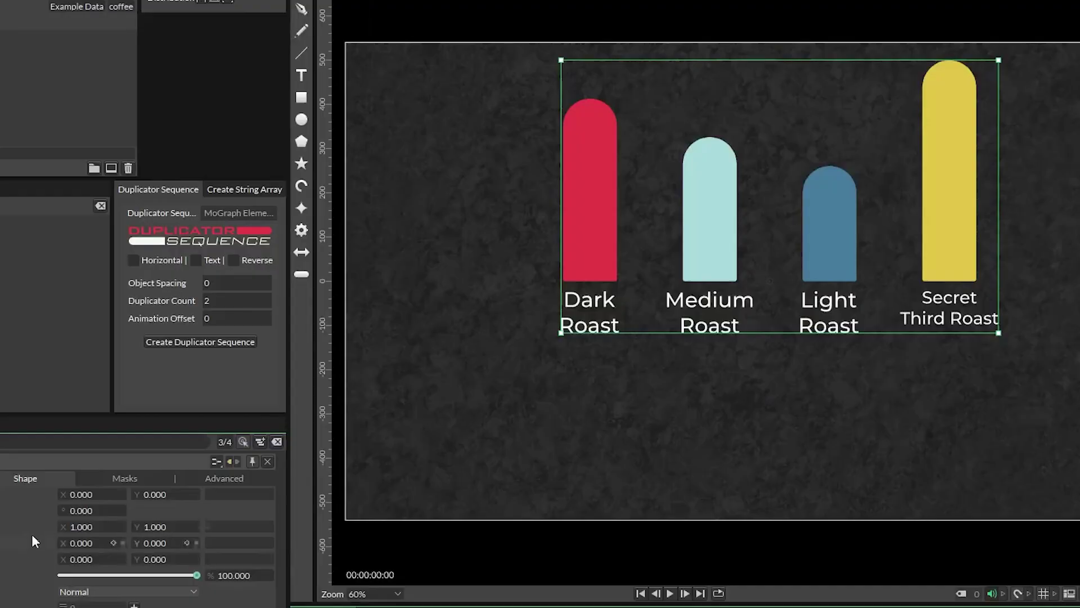
Lower the chart to Position Y about -242 and enter a fifth roast name in cell A6.
{"action": "left_click_drag", "start_coordinate": [146, 494], "coordinate": [16, 513]}
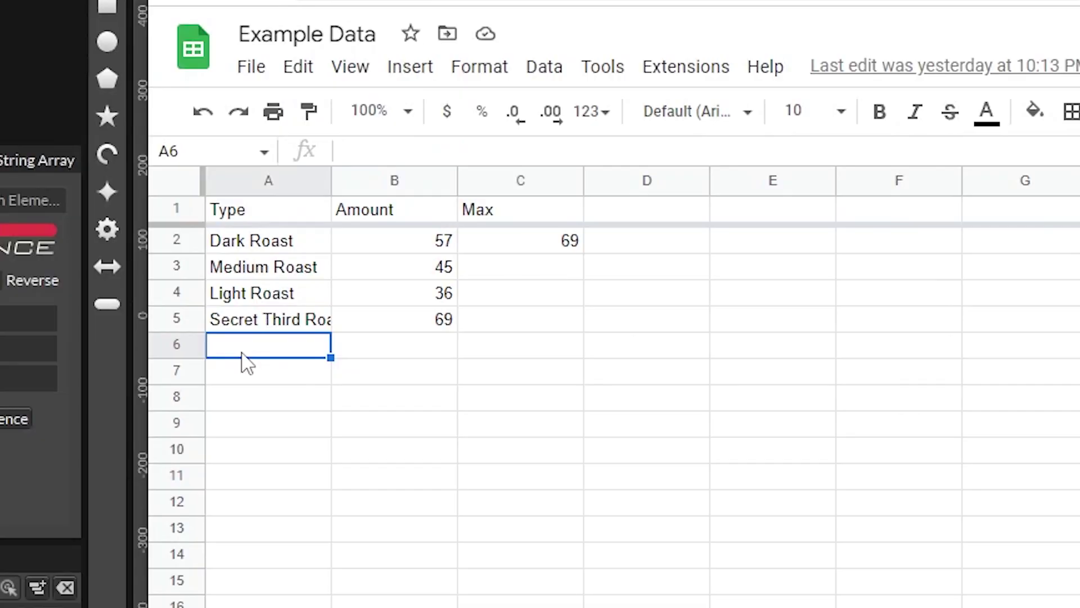
{"action": "type", "text": "Anotha' Roas"}
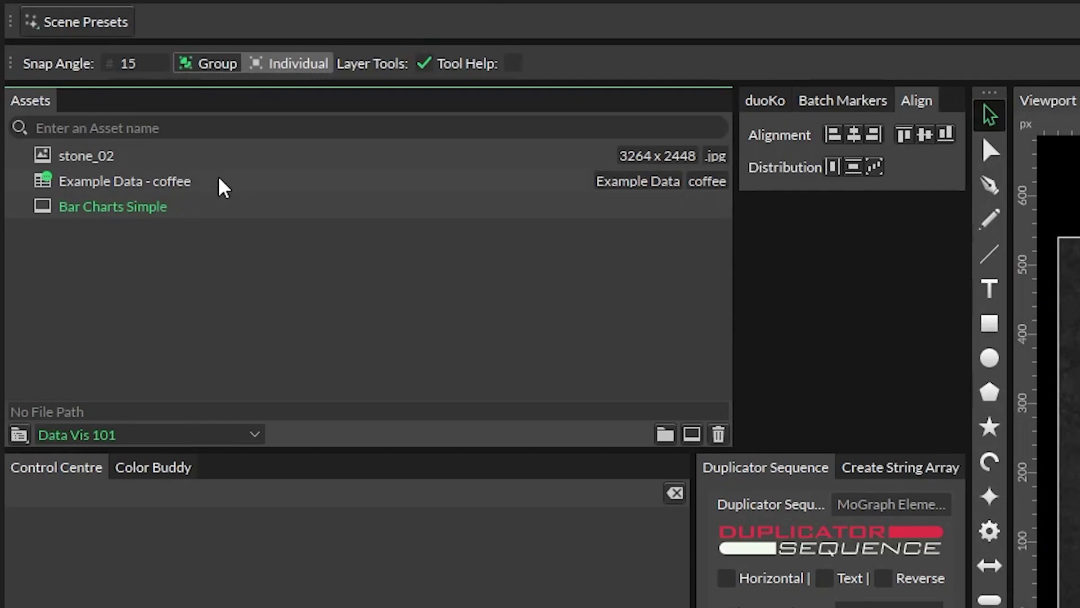
{"action": "right_click", "coordinate": [219, 179]}
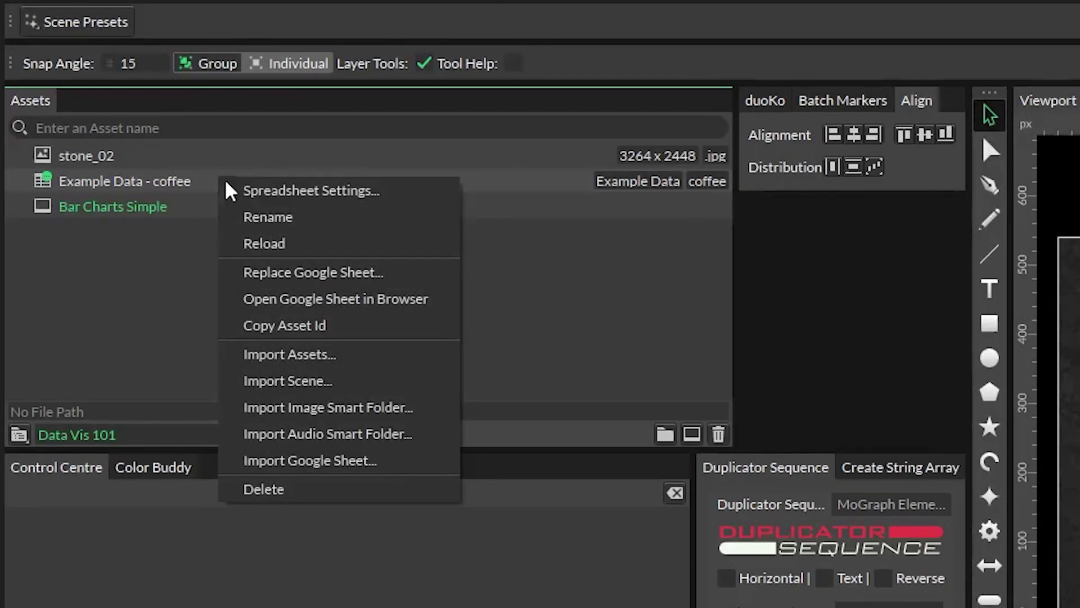
Reload the Example Data - coffee asset to add the green Anotha' Roast bar.
{"action": "left_click", "coordinate": [273, 240]}
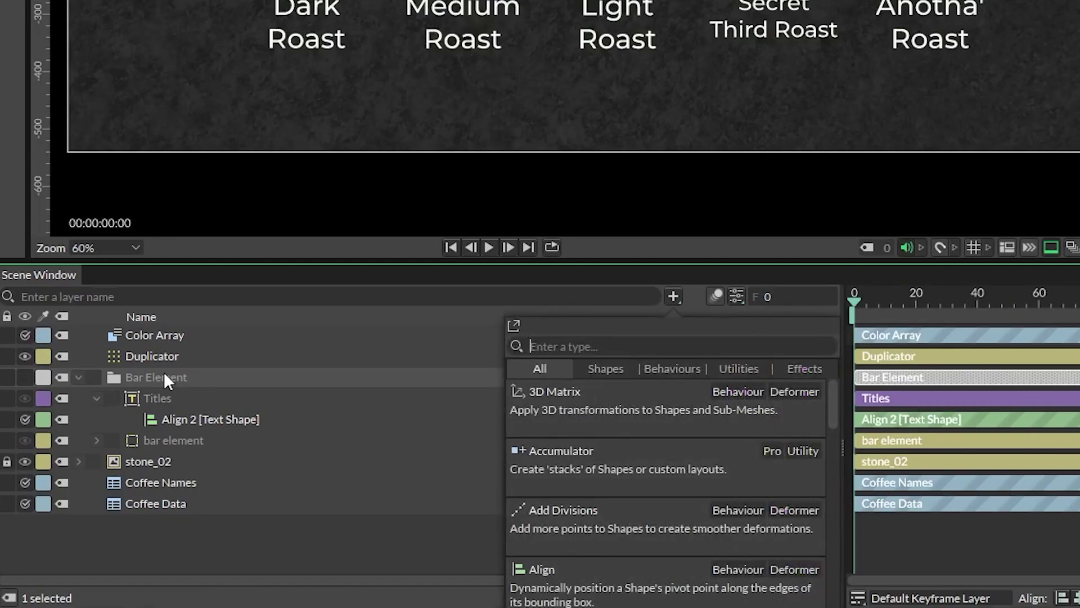
Add a Value Blend inside Bar Element, feed Coffee Data into Second, and link it to Size H.
{"action": "type", "text": "value bl"}
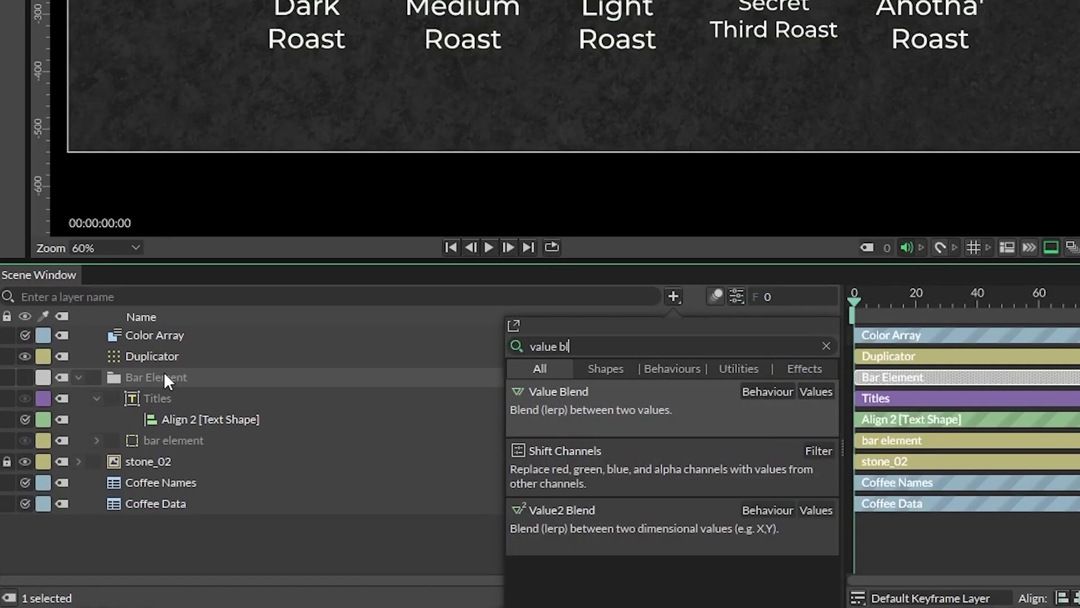
{"action": "key", "text": "Return"}
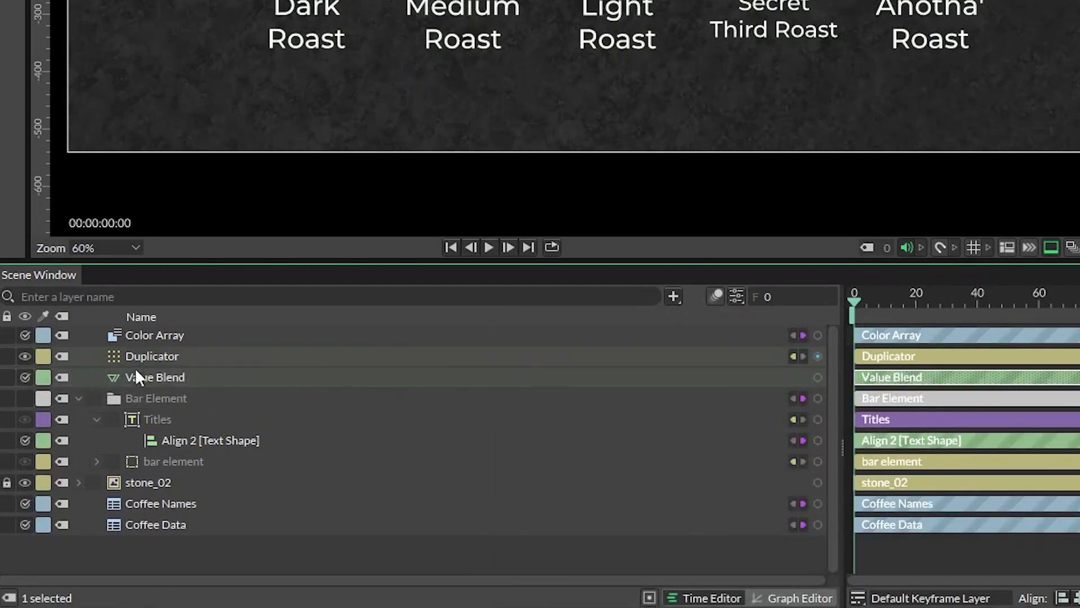
{"action": "left_click_drag", "start_coordinate": [152, 377], "coordinate": [163, 394]}
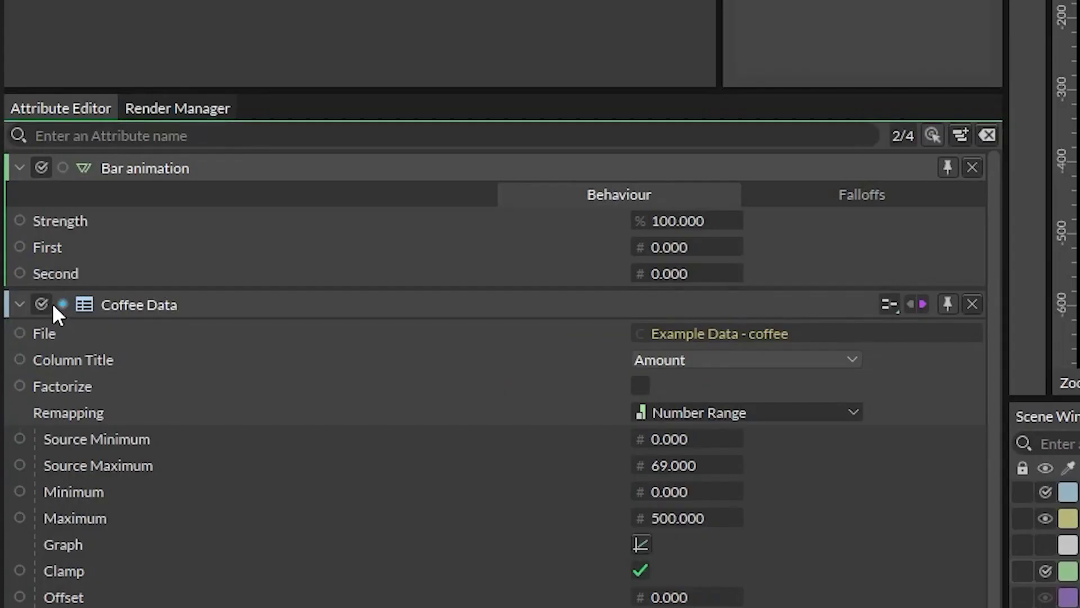
{"action": "left_click_drag", "start_coordinate": [67, 301], "coordinate": [709, 273]}
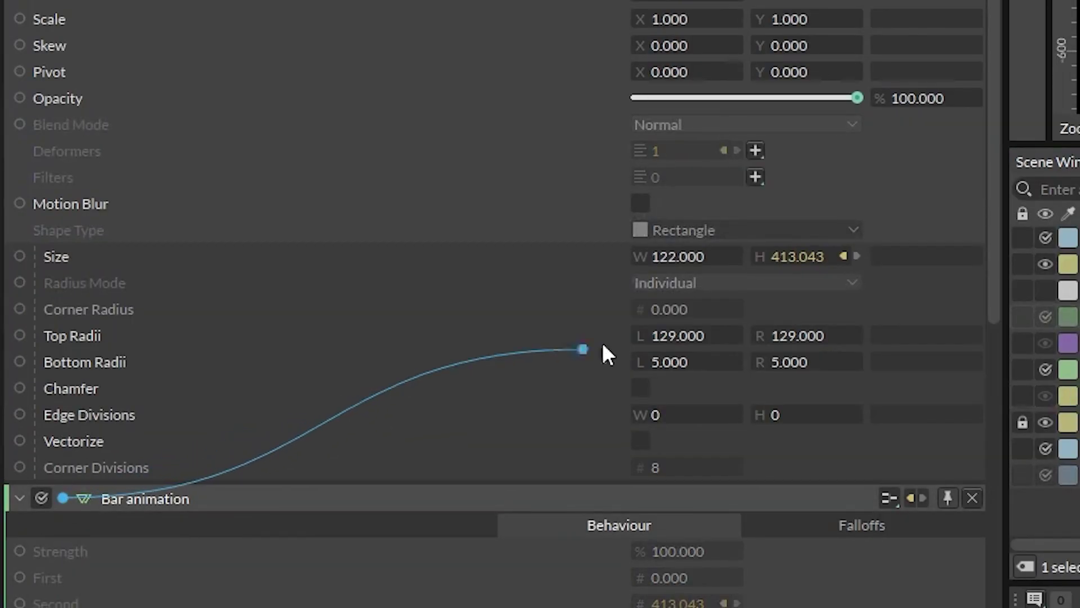
{"action": "left_click_drag", "start_coordinate": [602, 342], "coordinate": [807, 255]}
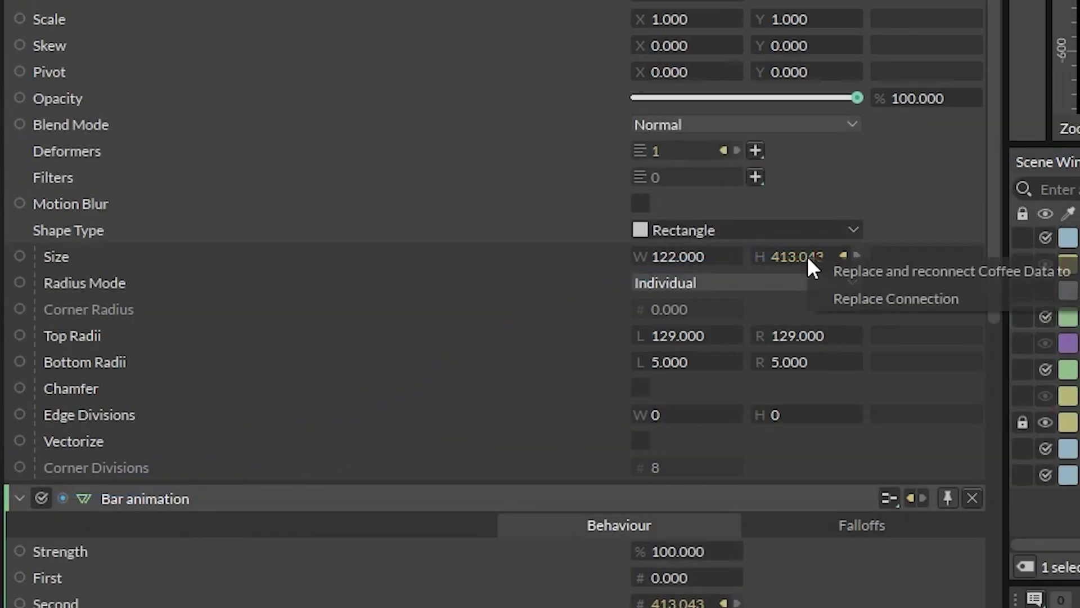
{"action": "left_click", "coordinate": [866, 299]}
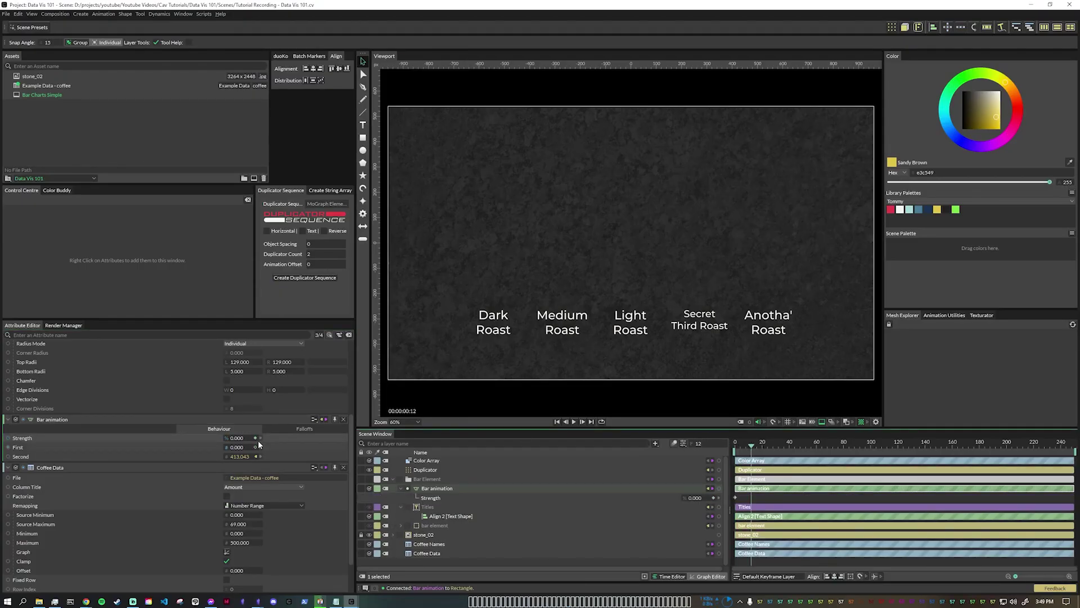
Ease the Strength keyframes in and out in the Graph Editor.
{"action": "left_click", "coordinate": [710, 576]}
{"action": "left_click", "coordinate": [1005, 577]}
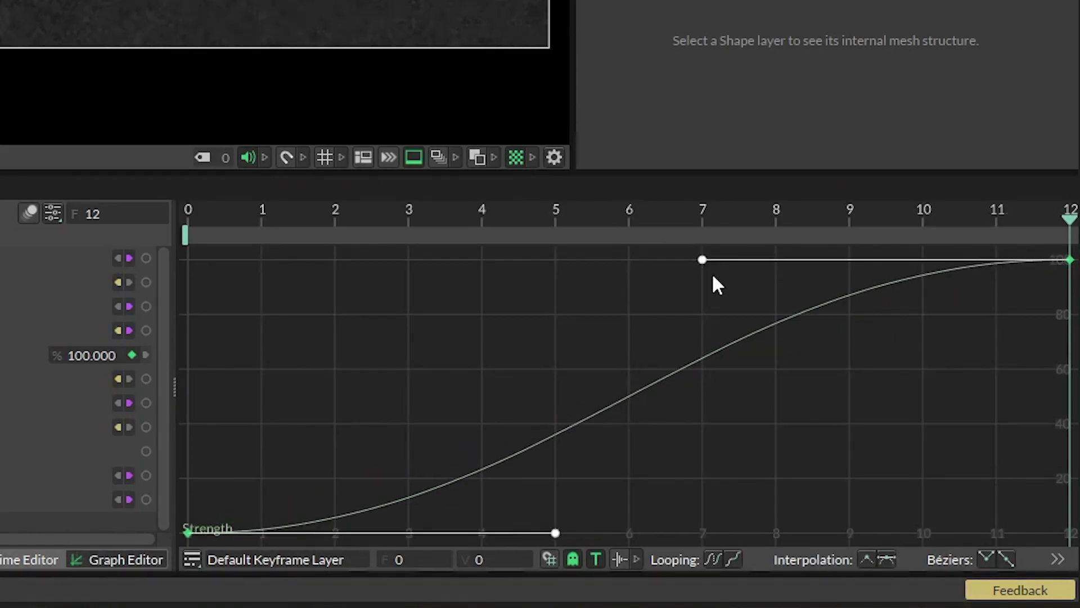
{"action": "left_click_drag", "start_coordinate": [703, 260], "coordinate": [632, 258]}
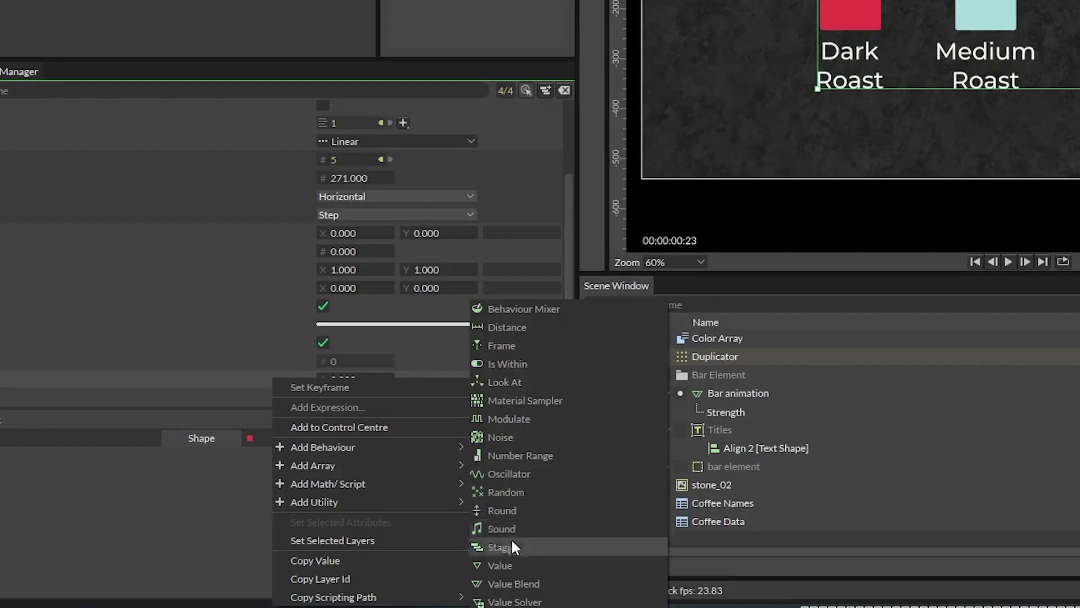
Add a Stagger to the duplicated bars, set its Minimum and Maximum, and reverse its curve.
{"action": "left_click", "coordinate": [511, 544]}
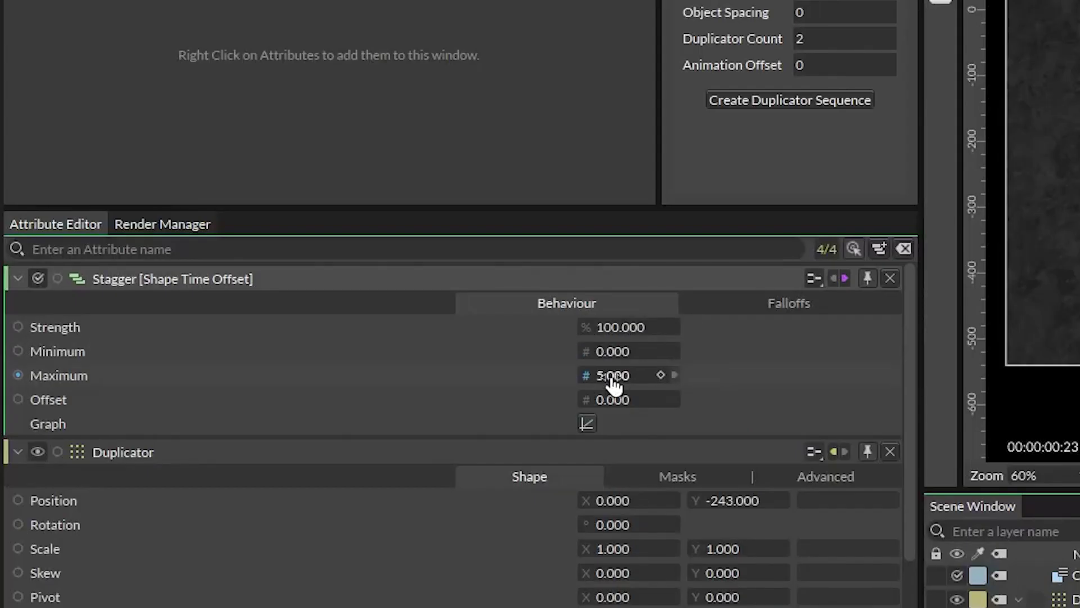
{"action": "left_click", "coordinate": [613, 378]}
{"action": "type", "text": "0"}
{"action": "left_click", "coordinate": [621, 347]}
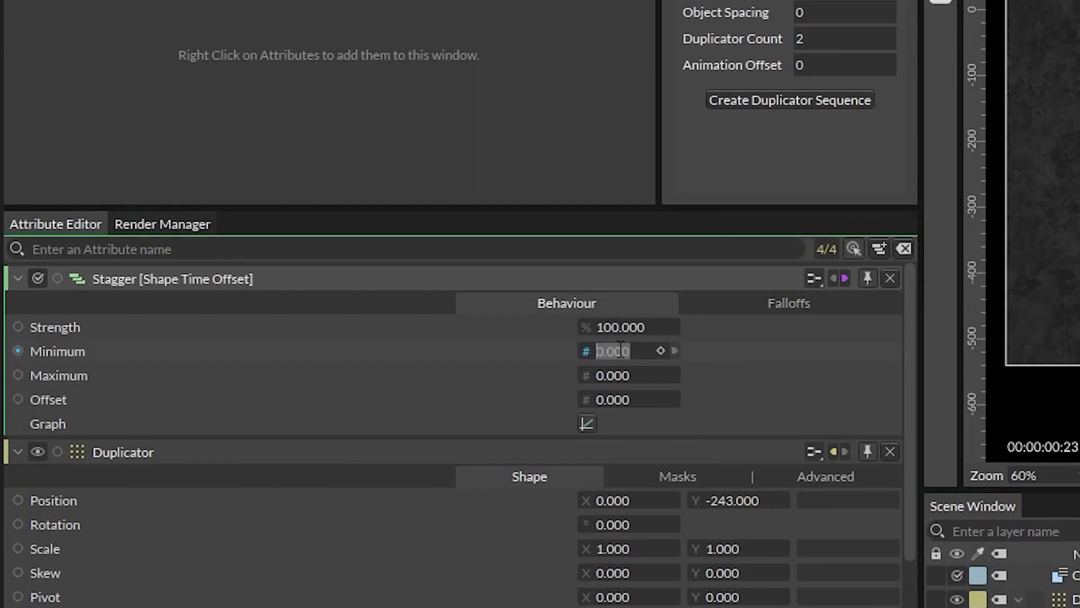
{"action": "type", "text": "-8"}
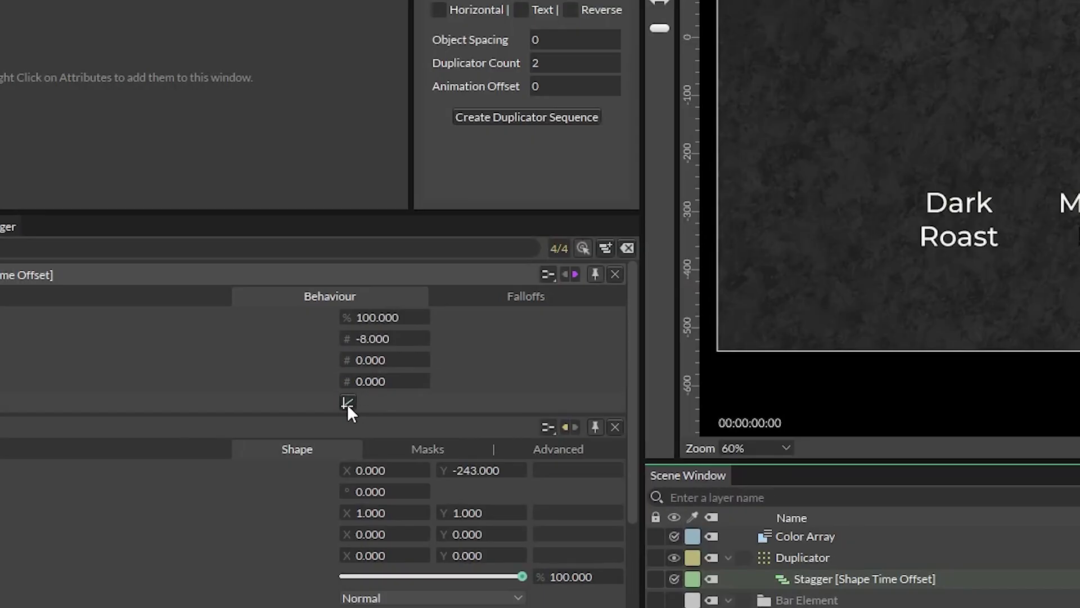
{"action": "left_click", "coordinate": [348, 403]}
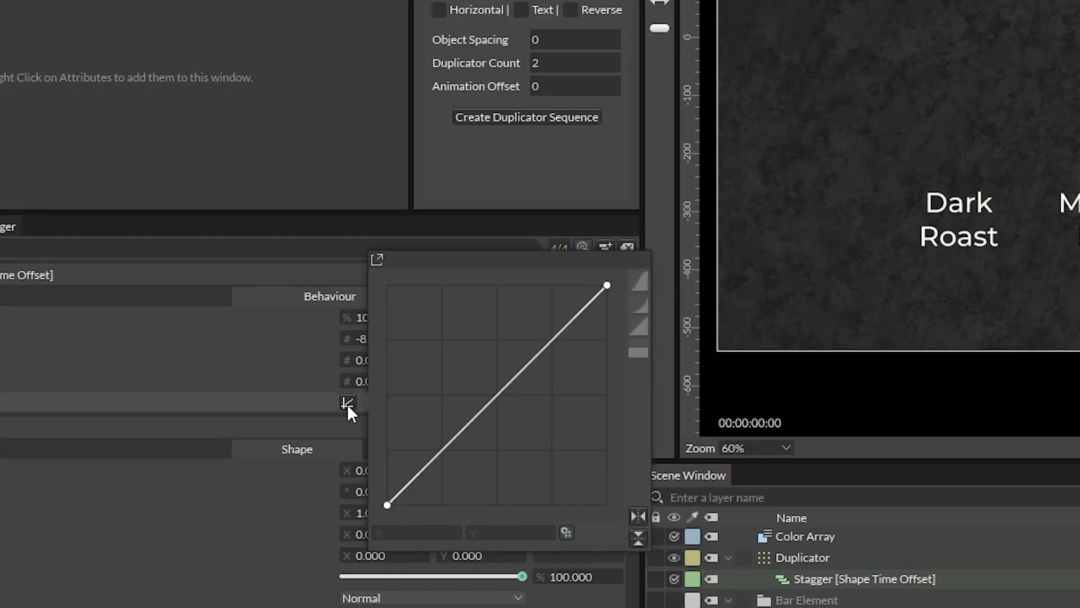
{"action": "left_click", "coordinate": [639, 515]}
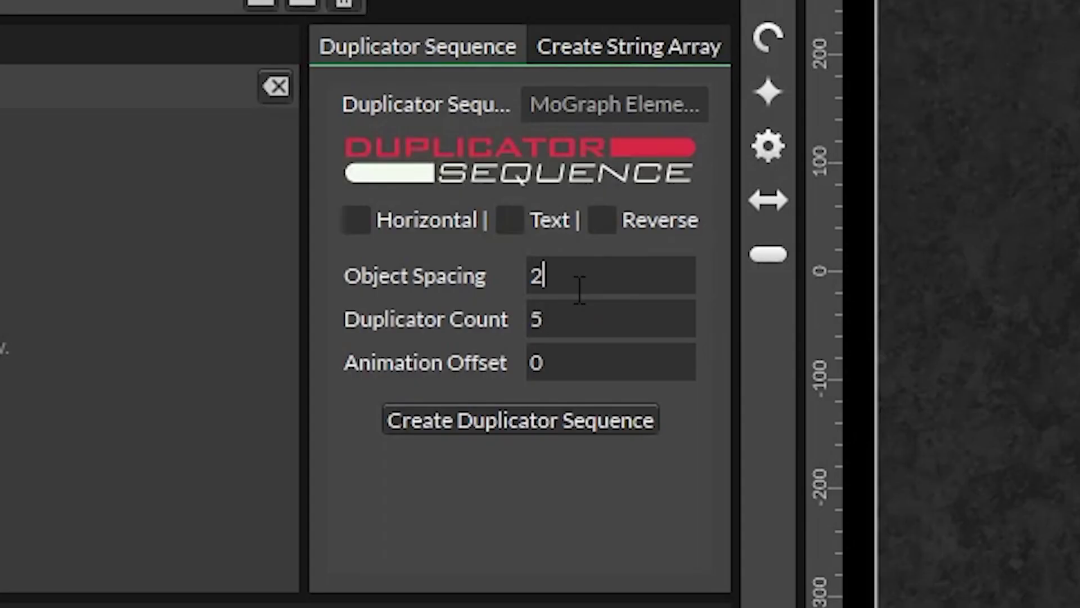
Set spacing 271, count 5, animation offset 8, Horizontal layout, and create the sequence.
{"action": "type", "text": "71"}
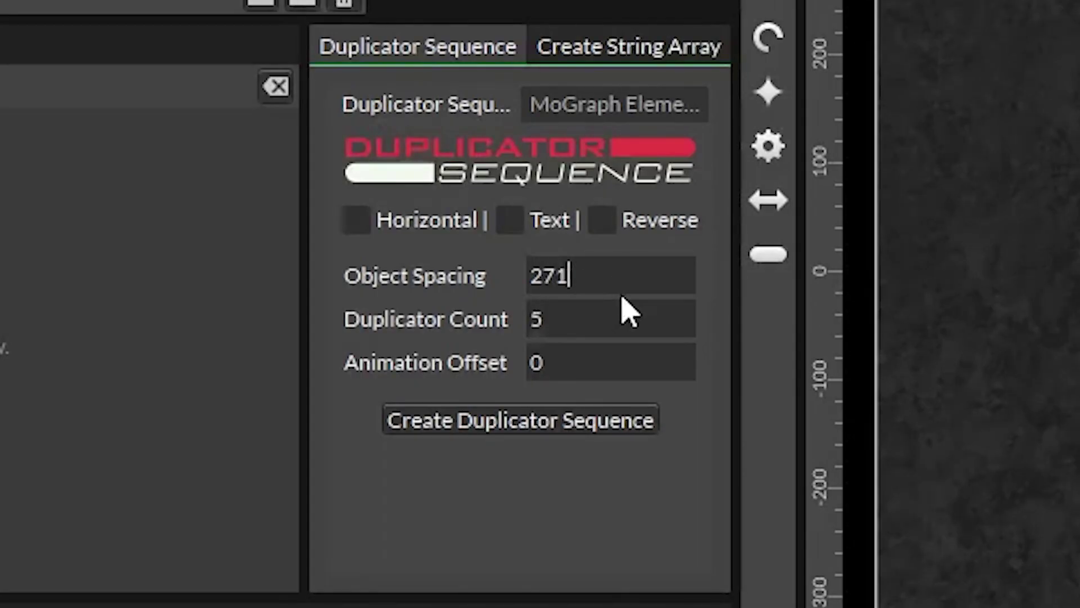
{"action": "double_click", "coordinate": [579, 363]}
{"action": "type", "text": "8"}
{"action": "left_click", "coordinate": [356, 221]}
{"action": "left_click", "coordinate": [627, 427]}
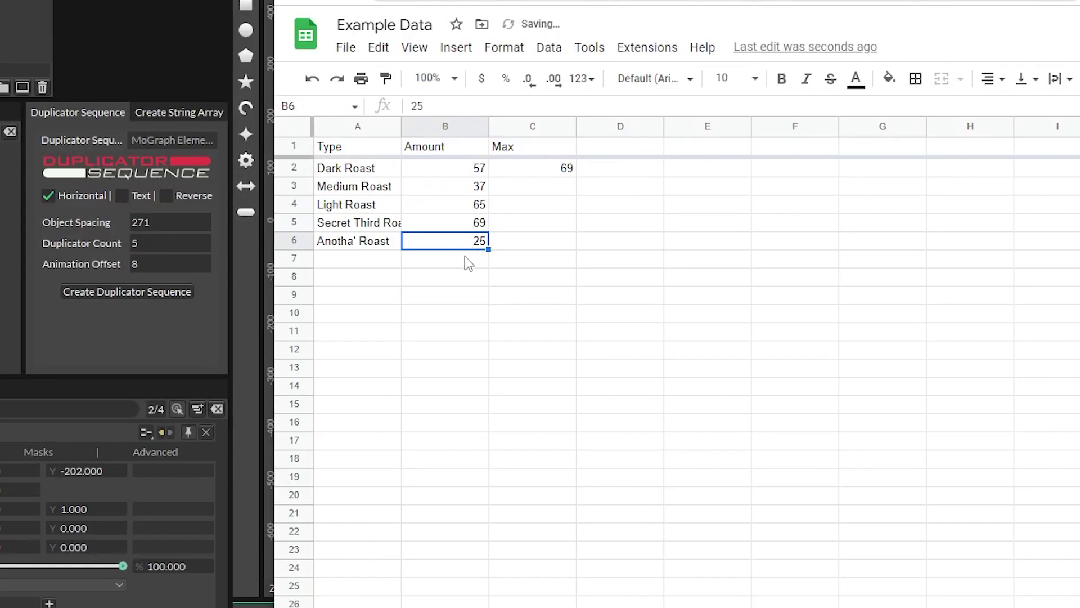
Lower Anotha' Roast's amount to 10 in B6 and reload the coffee data.
{"action": "type", "text": "10"}
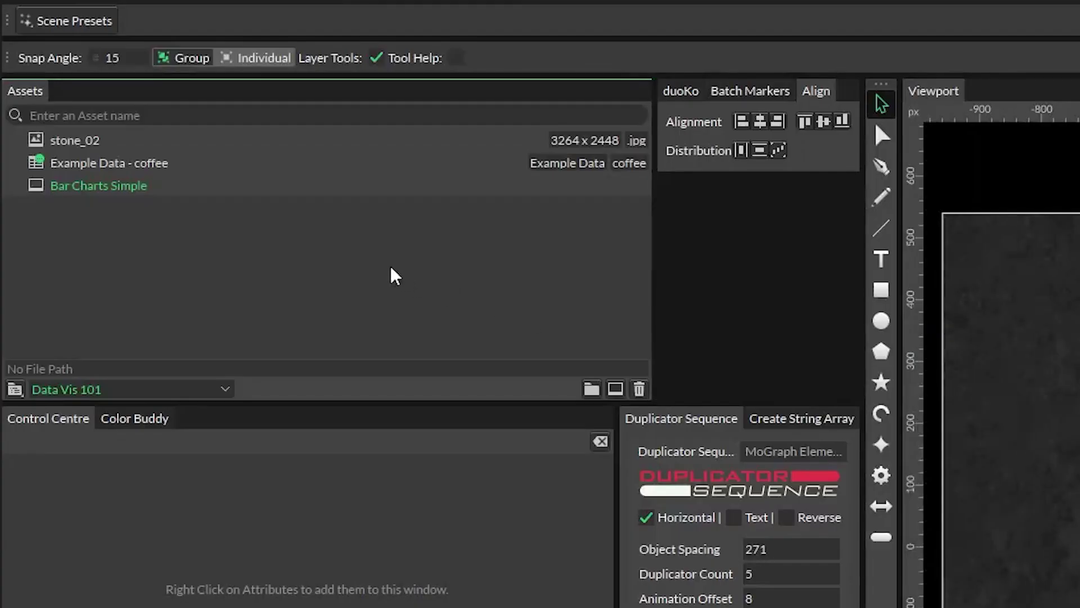
{"action": "right_click", "coordinate": [188, 162]}
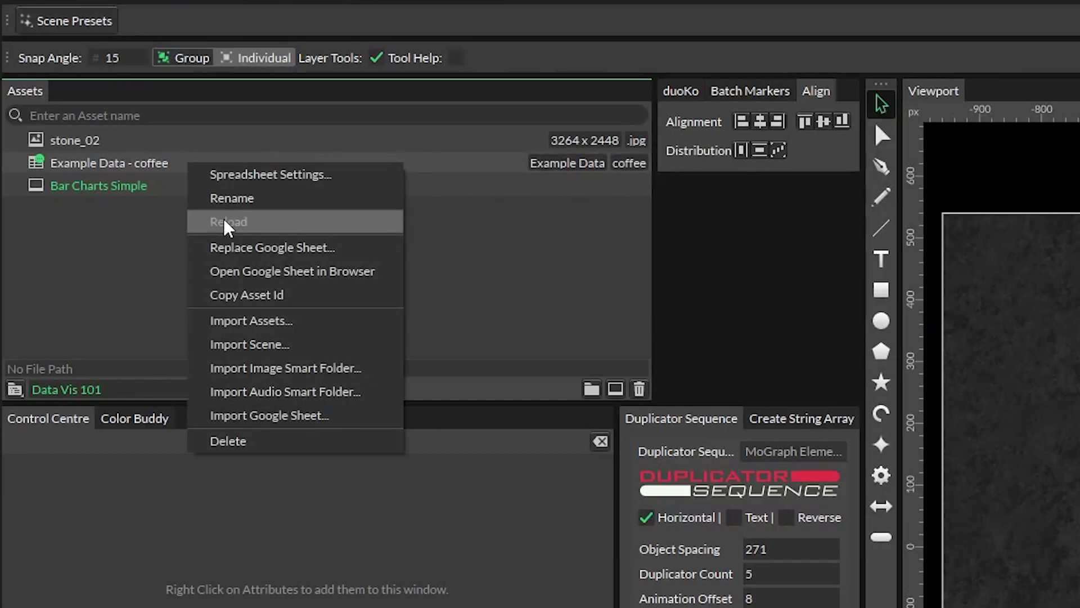
{"action": "left_click", "coordinate": [224, 220]}
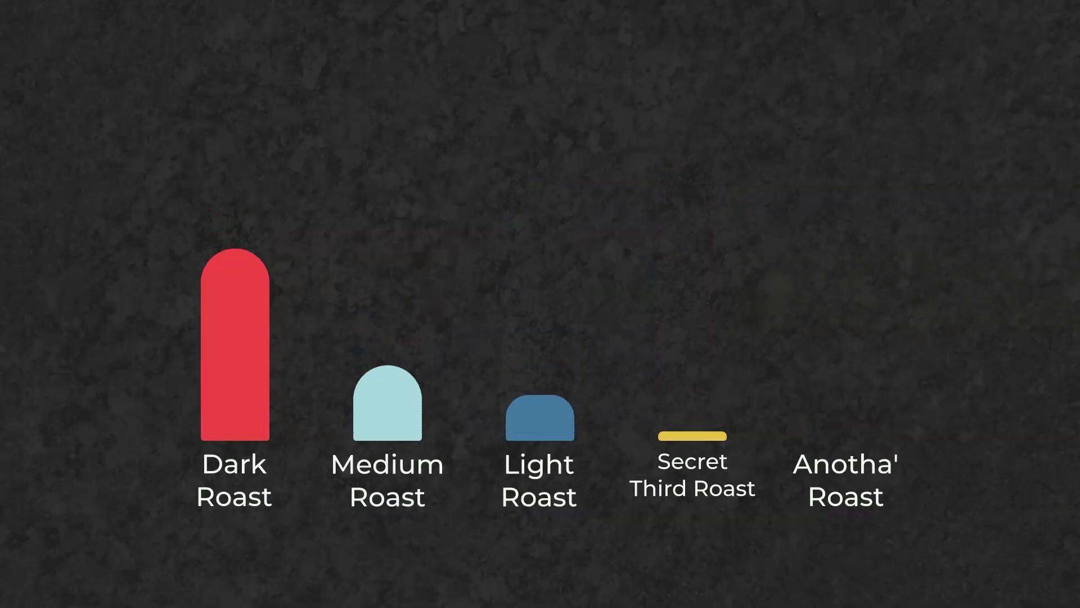